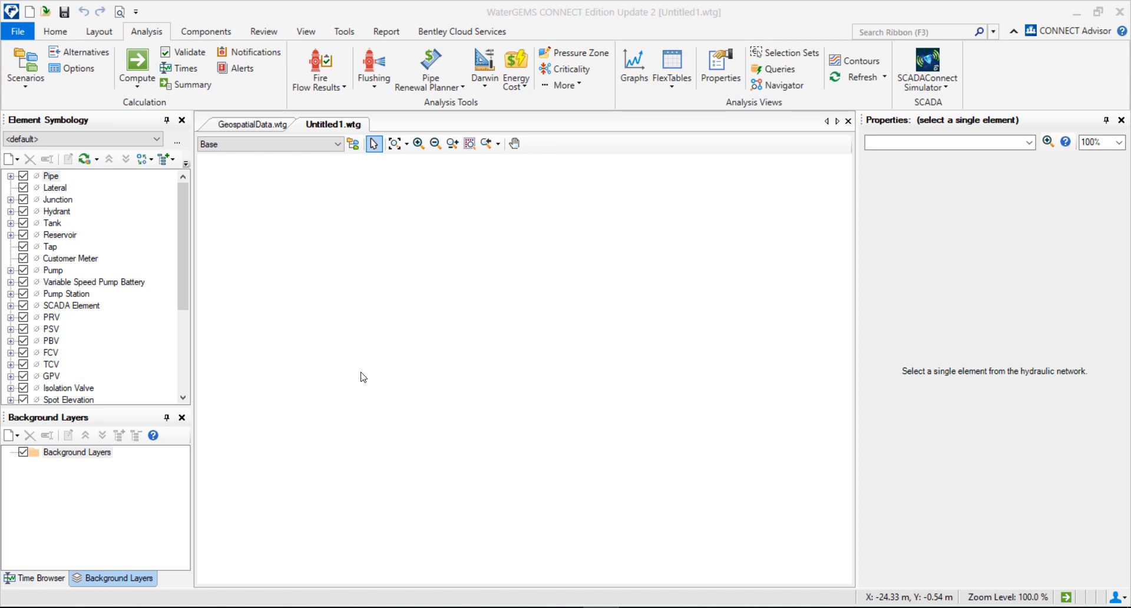
# Step: Open ModelBuilder and delete the existing Starter connection
pyautogui.click(342, 31)
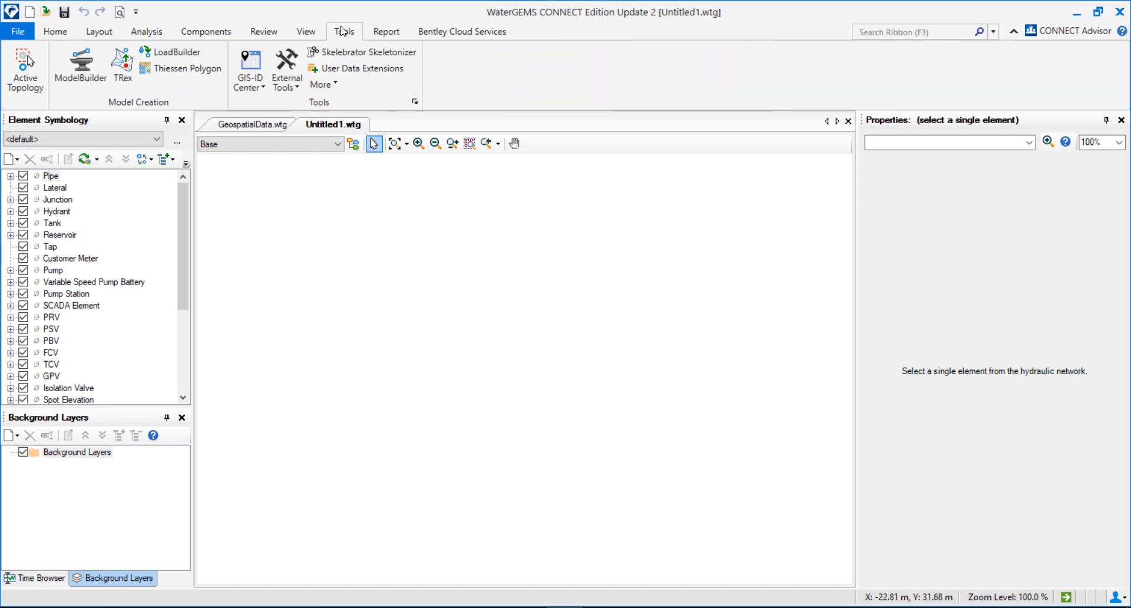
pyautogui.click(73, 66)
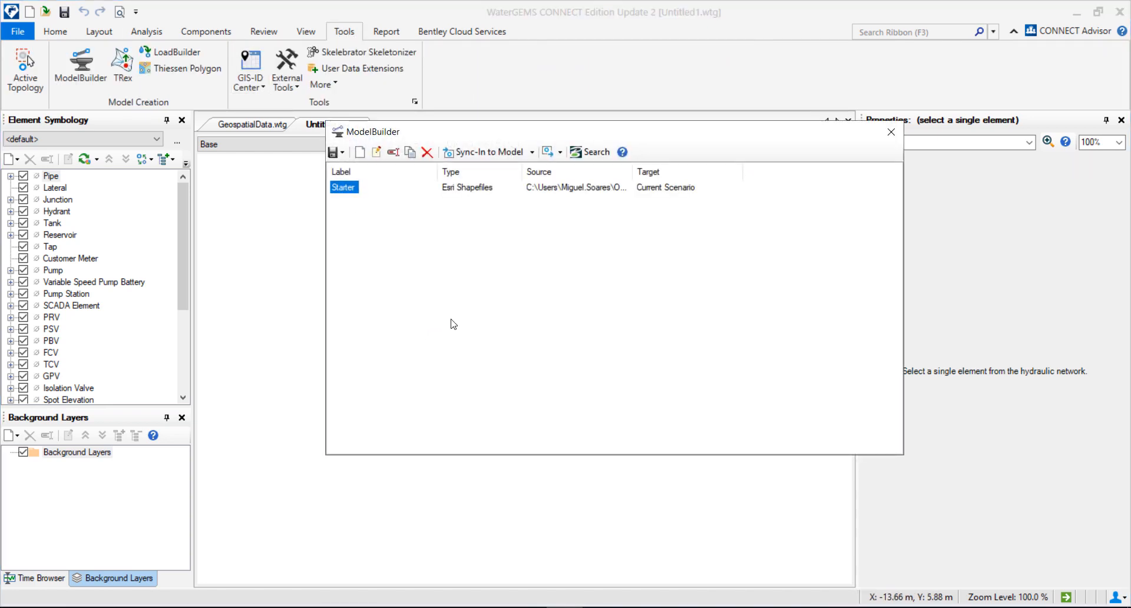
pyautogui.moveTo(469, 124); pyautogui.dragTo(469, 146)
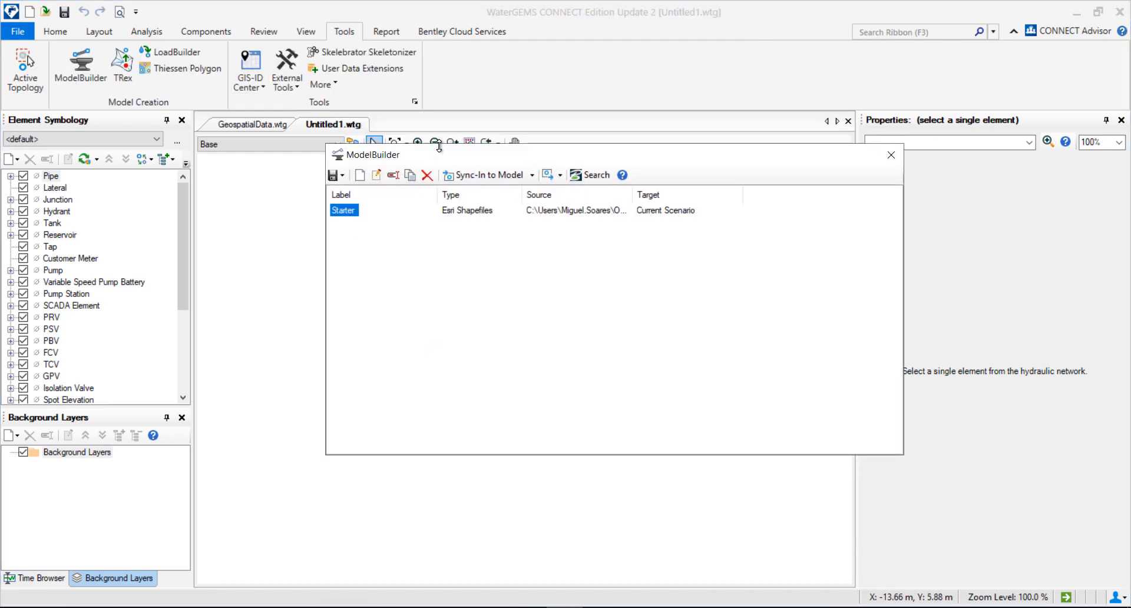
pyautogui.click(427, 174)
pyautogui.click(540, 362)
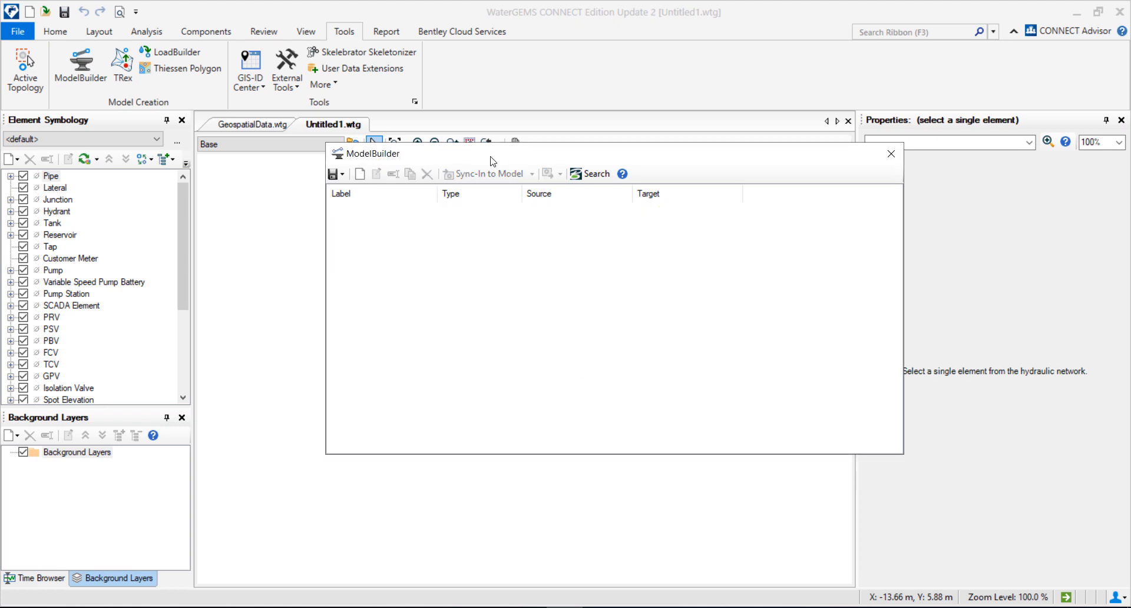
# Step: Start a new ModelBuilder connection to review the available data source types, then close the wizard and ModelBuilder
pyautogui.moveTo(492, 161); pyautogui.dragTo(369, 188)
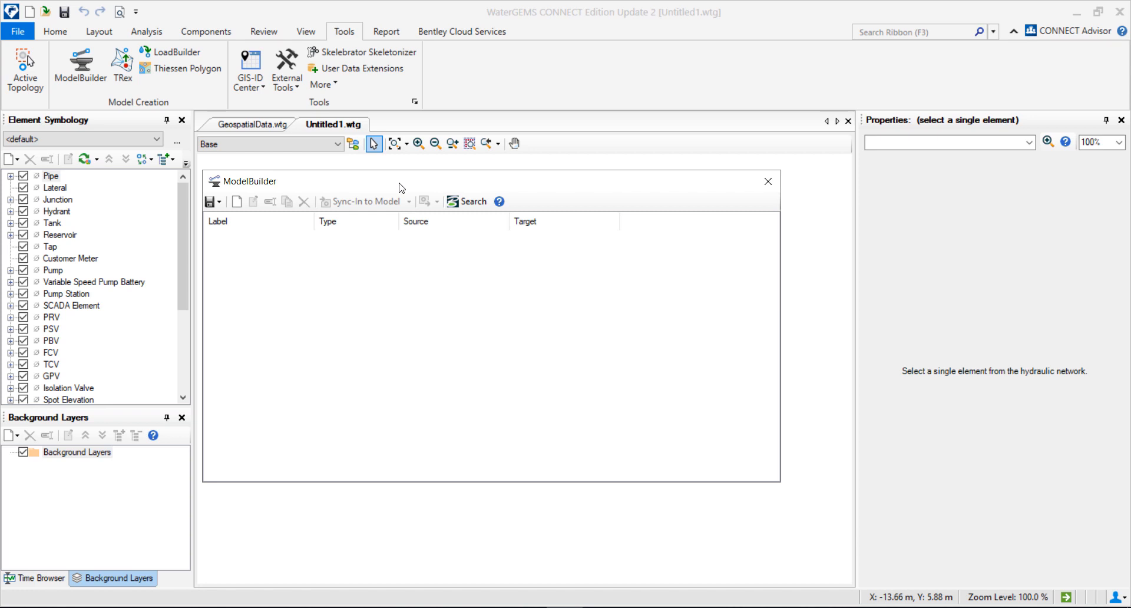
pyautogui.moveTo(443, 184); pyautogui.dragTo(471, 184)
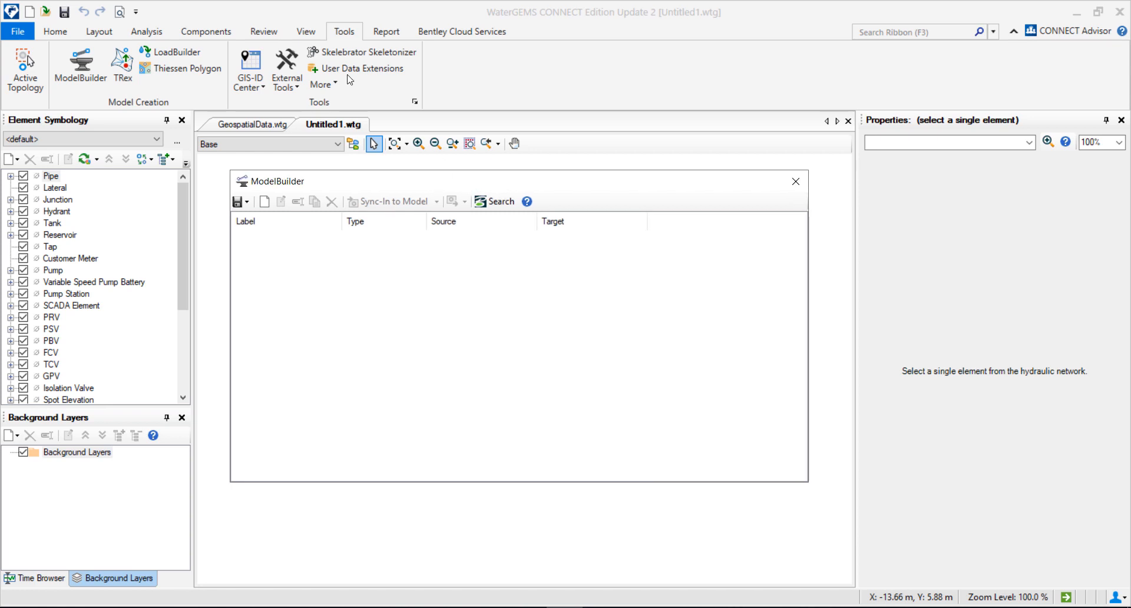
pyautogui.click(263, 204)
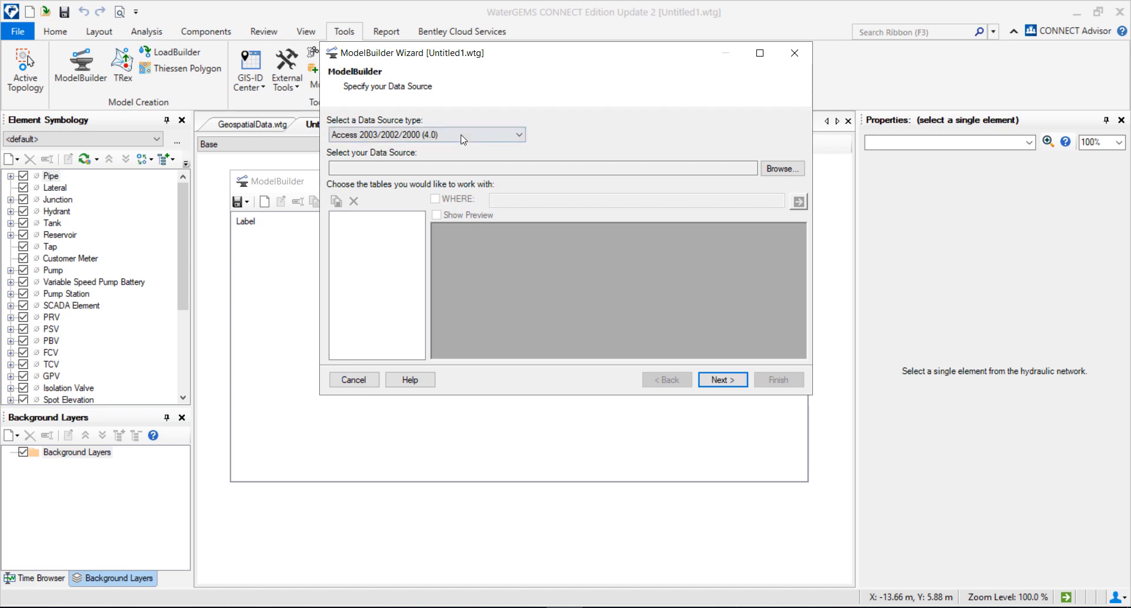
pyautogui.click(460, 137)
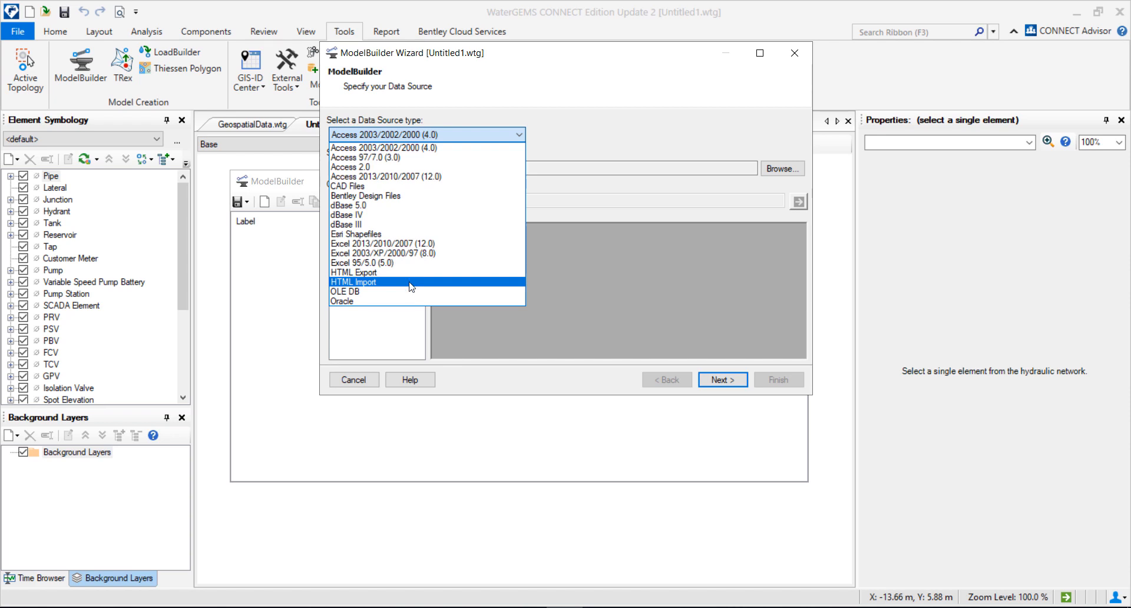
pyautogui.click(661, 223)
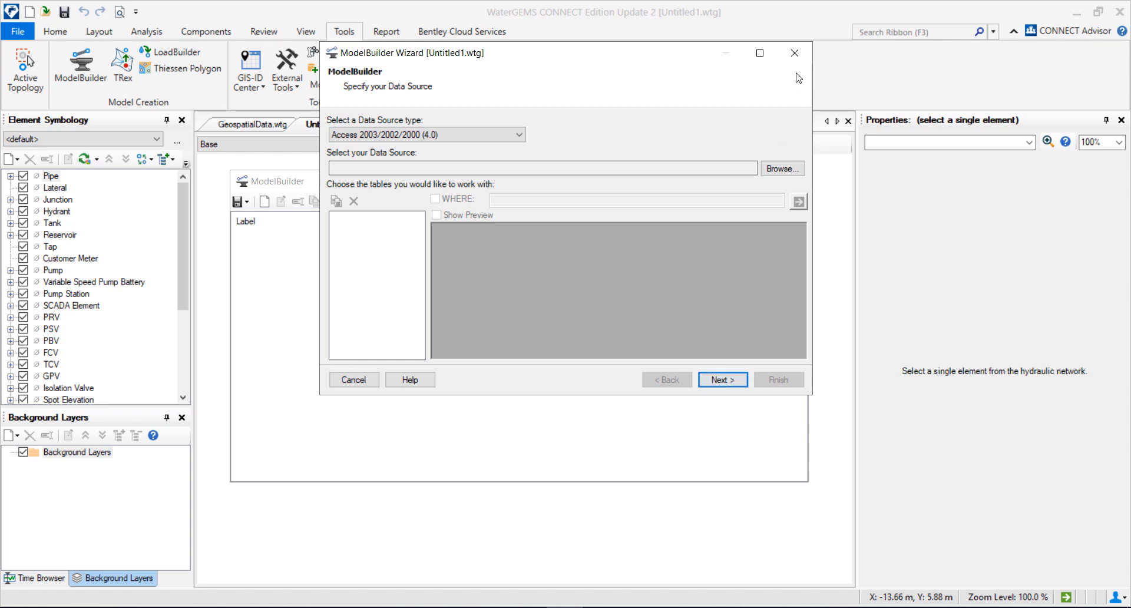
pyautogui.click(794, 52)
pyautogui.click(796, 181)
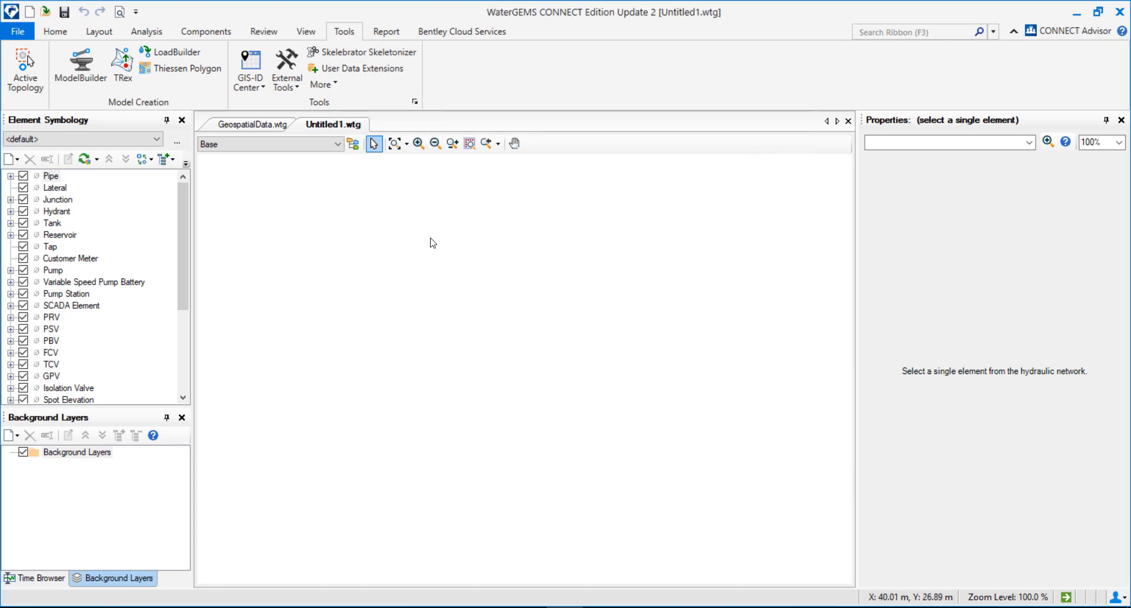
# Step: Switch to the GeospatialData.wtg model and inspect the network around the pump station
pyautogui.click(242, 126)
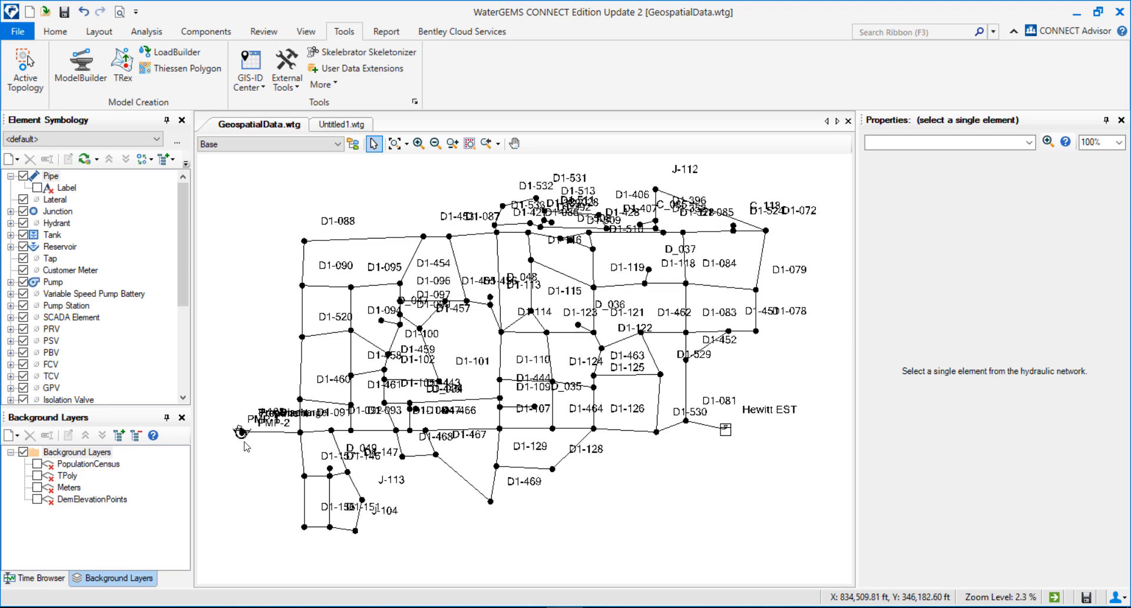
pyautogui.scroll(5, 235, 457)
pyautogui.scroll(7, 345, 525)
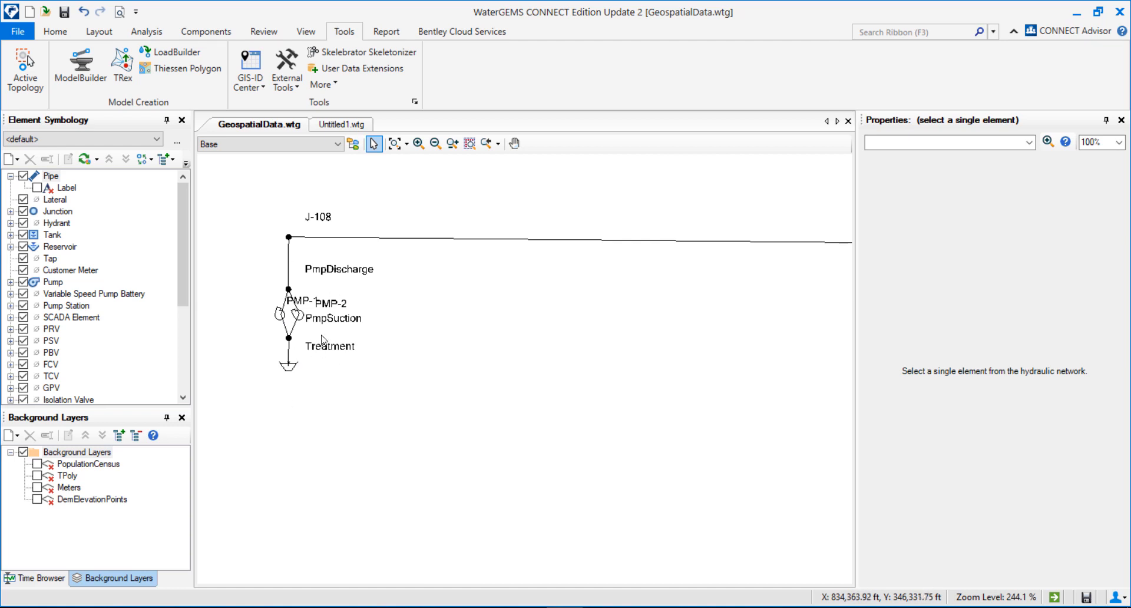
pyautogui.scroll(-2, 308, 314)
pyautogui.scroll(-10, 348, 429)
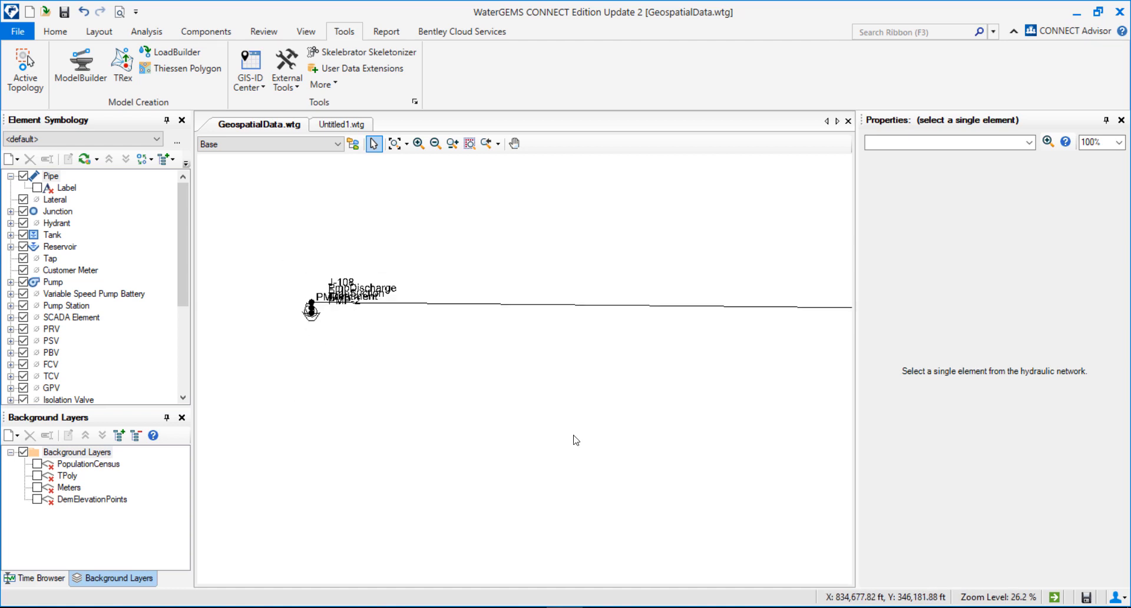
pyautogui.scroll(-3, 330, 429)
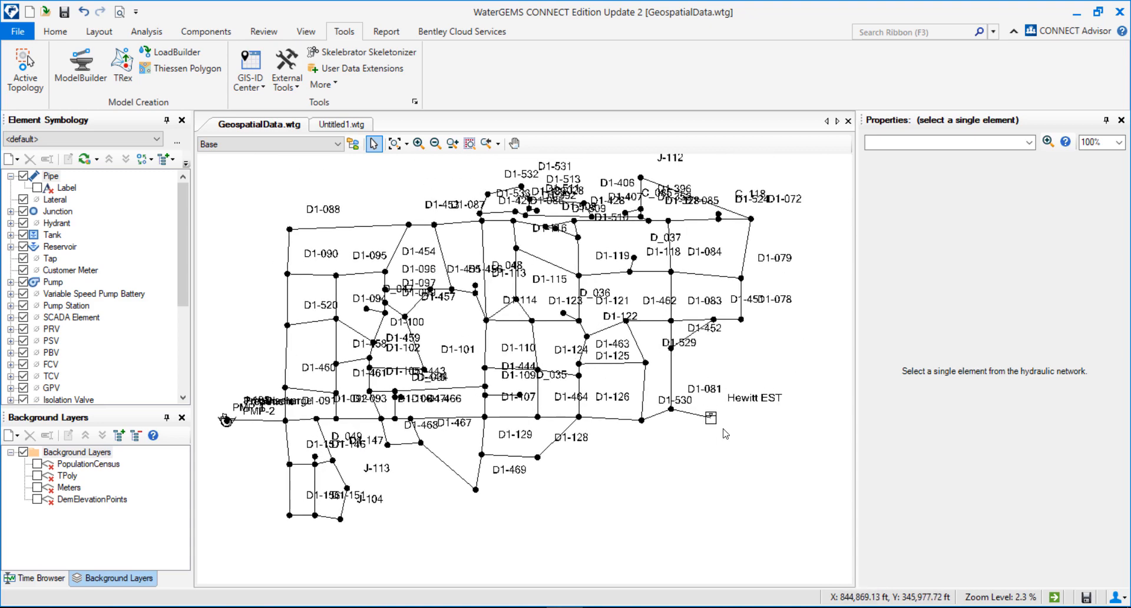
pyautogui.moveTo(587, 386); pyautogui.dragTo(635, 405)
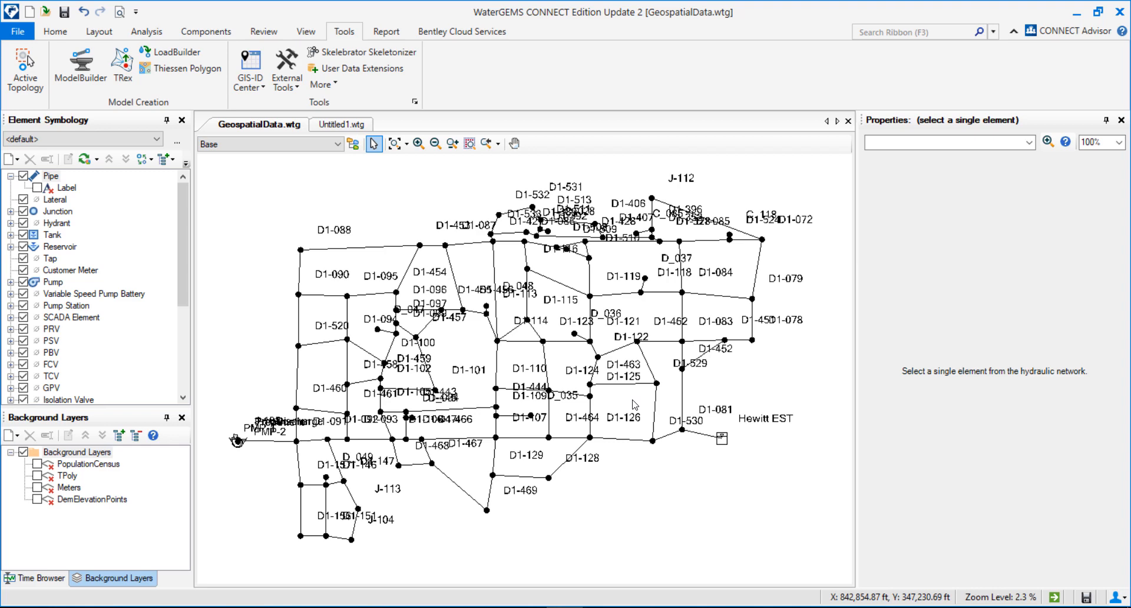
pyautogui.moveTo(633, 400); pyautogui.dragTo(639, 390)
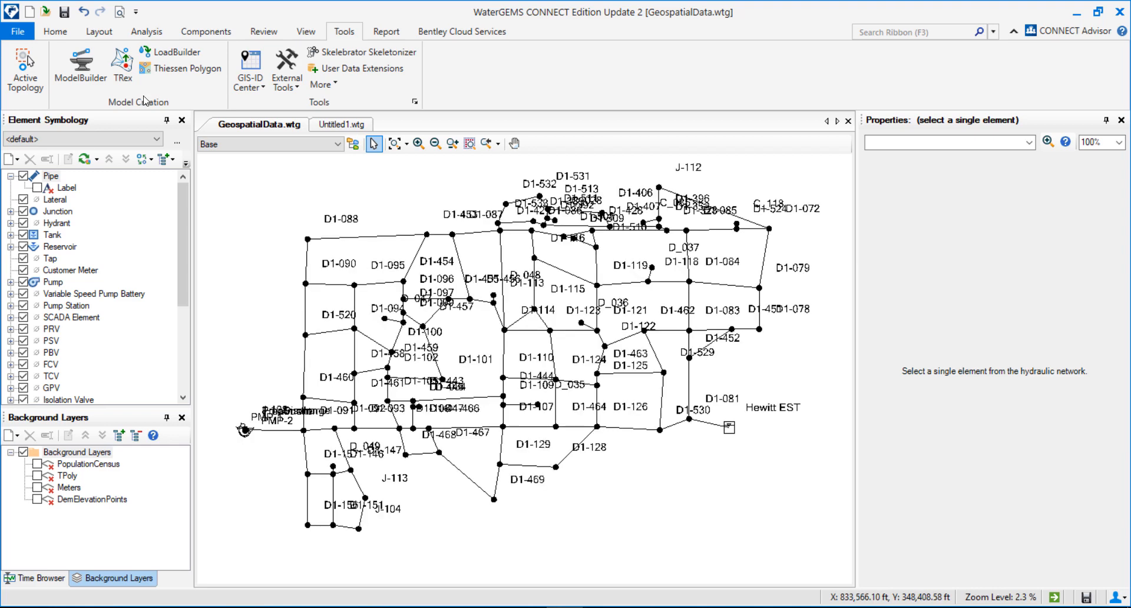
# Step: Open the TRex wizard to review its elevation data source types, then close it
pyautogui.click(122, 65)
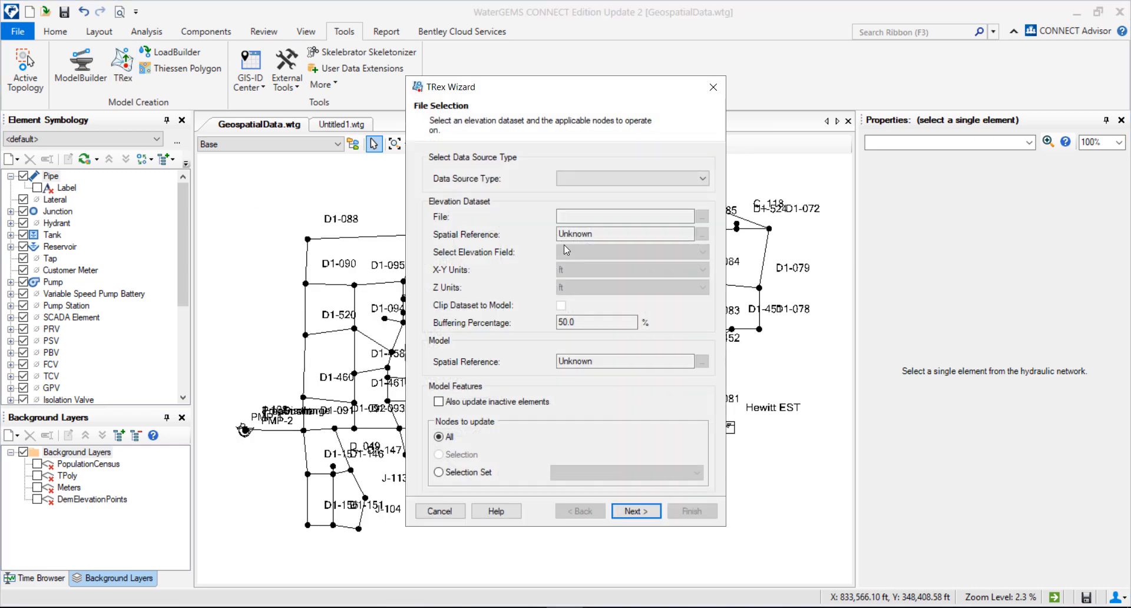
pyautogui.click(605, 179)
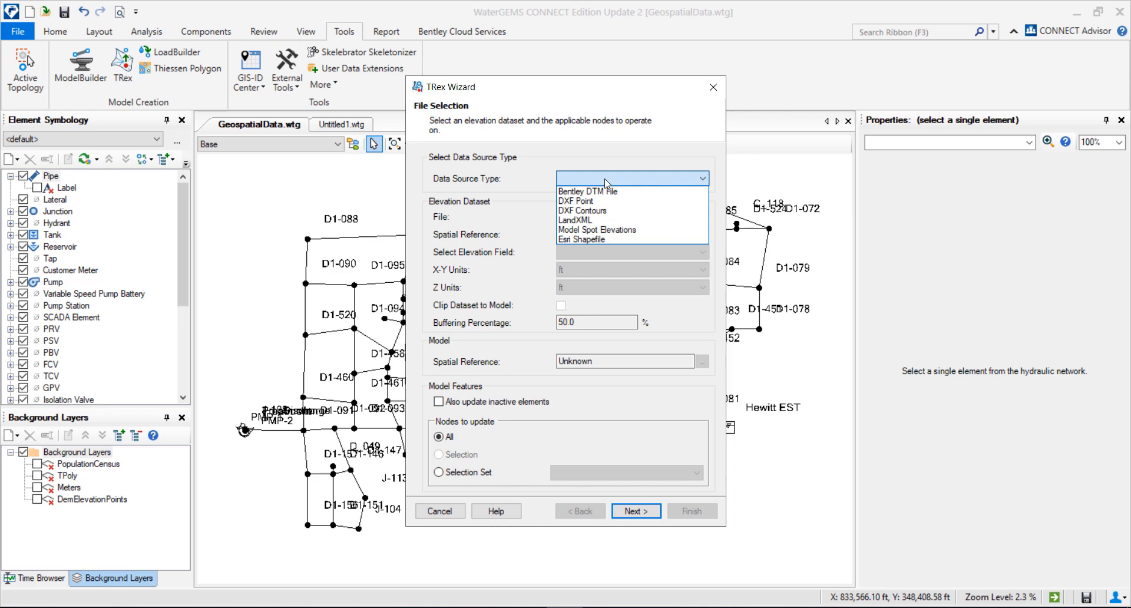
pyautogui.click(626, 122)
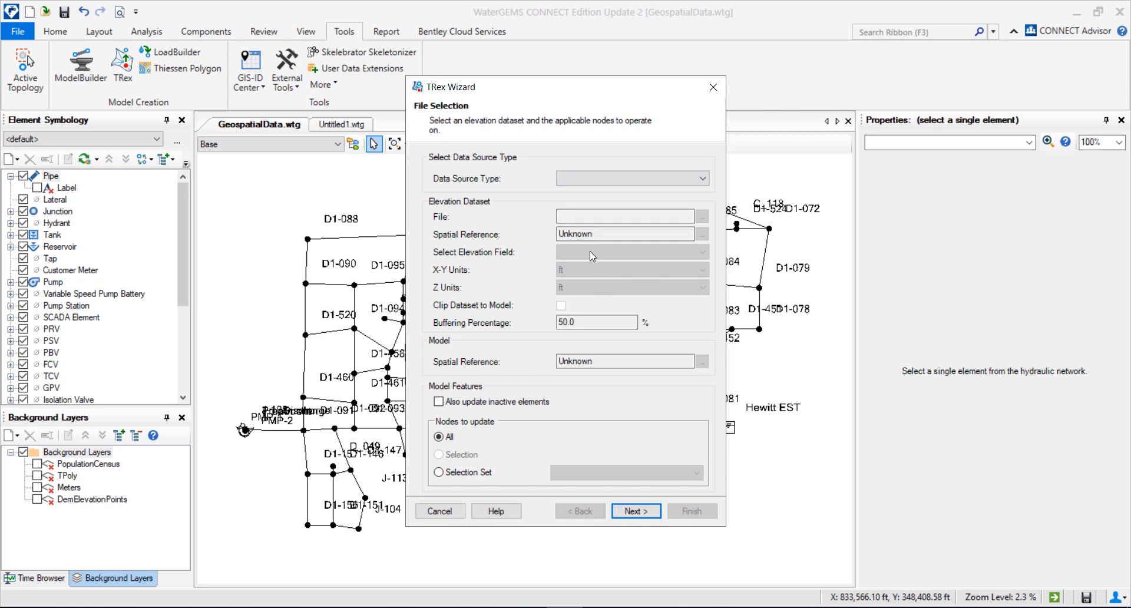
pyautogui.click(713, 87)
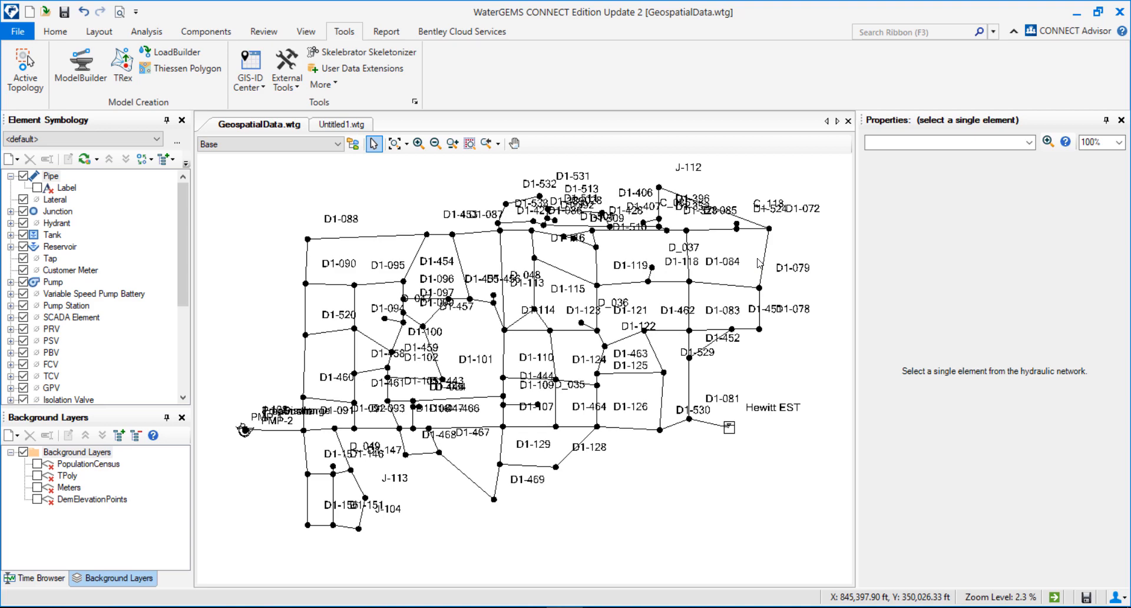
# Step: Start a new LoadBuilder run and review the point load methods: Billing Meter Aggregation, Nearest Node and Nearest Pipe
pyautogui.click(154, 56)
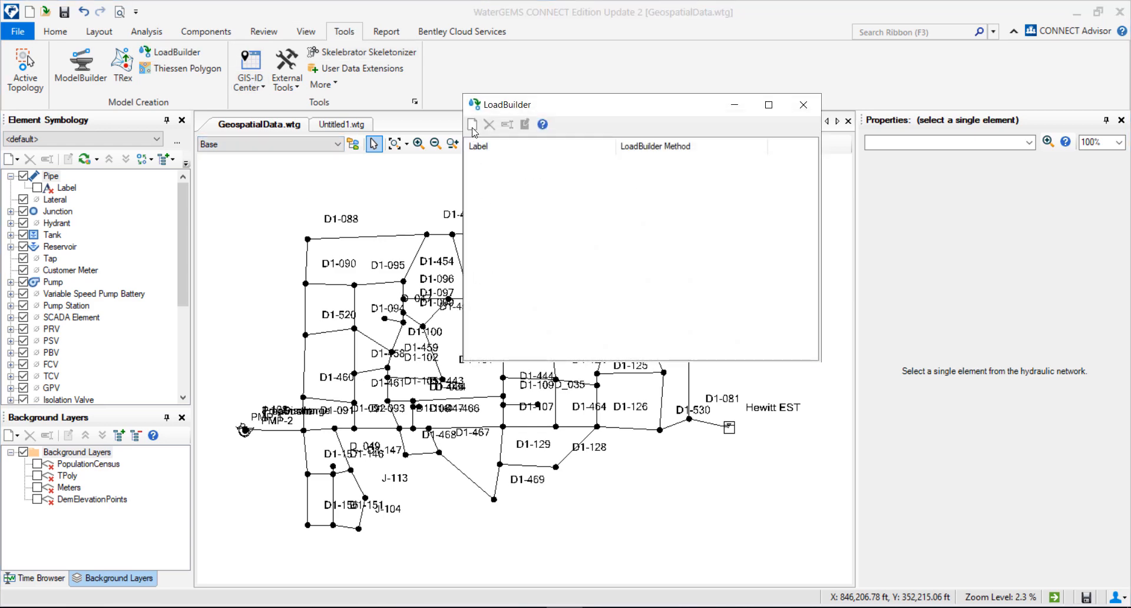
pyautogui.click(472, 126)
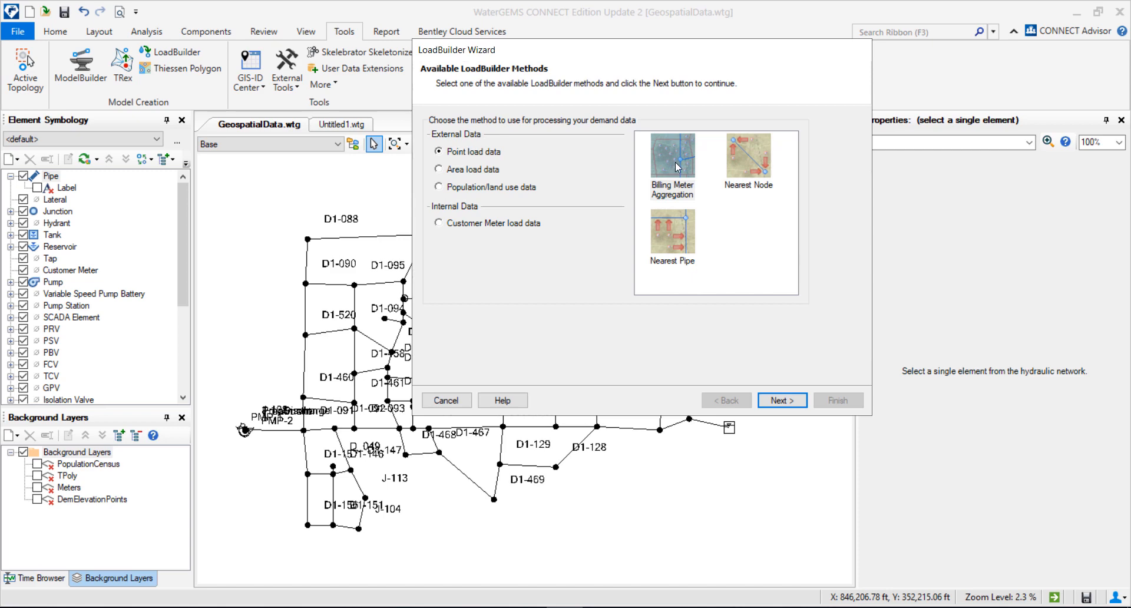
pyautogui.click(729, 163)
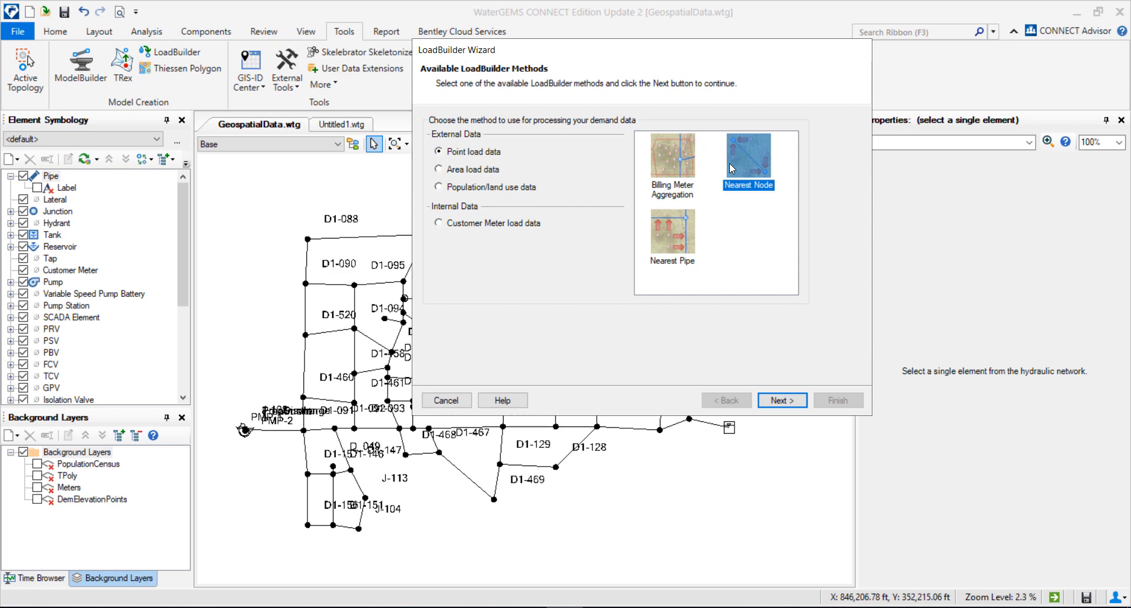
pyautogui.click(660, 246)
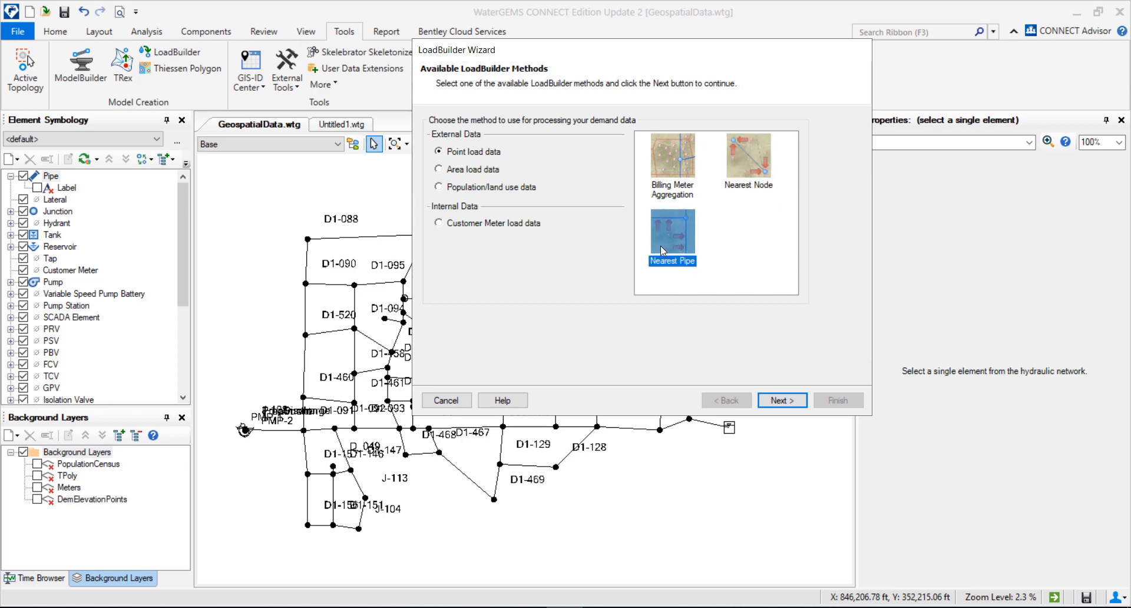
pyautogui.click(674, 187)
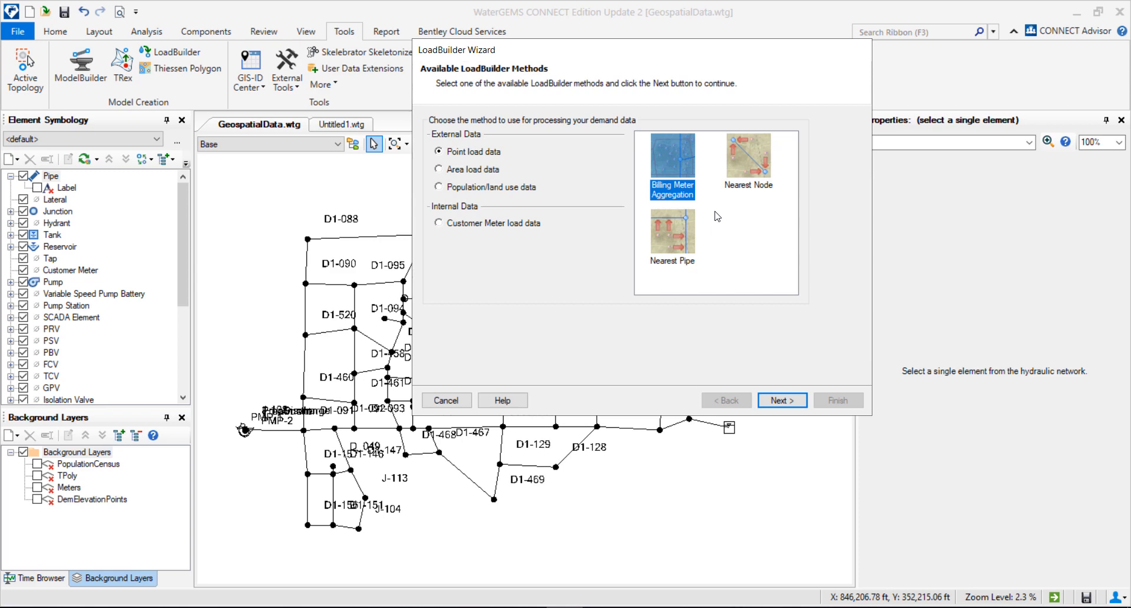
pyautogui.click(752, 165)
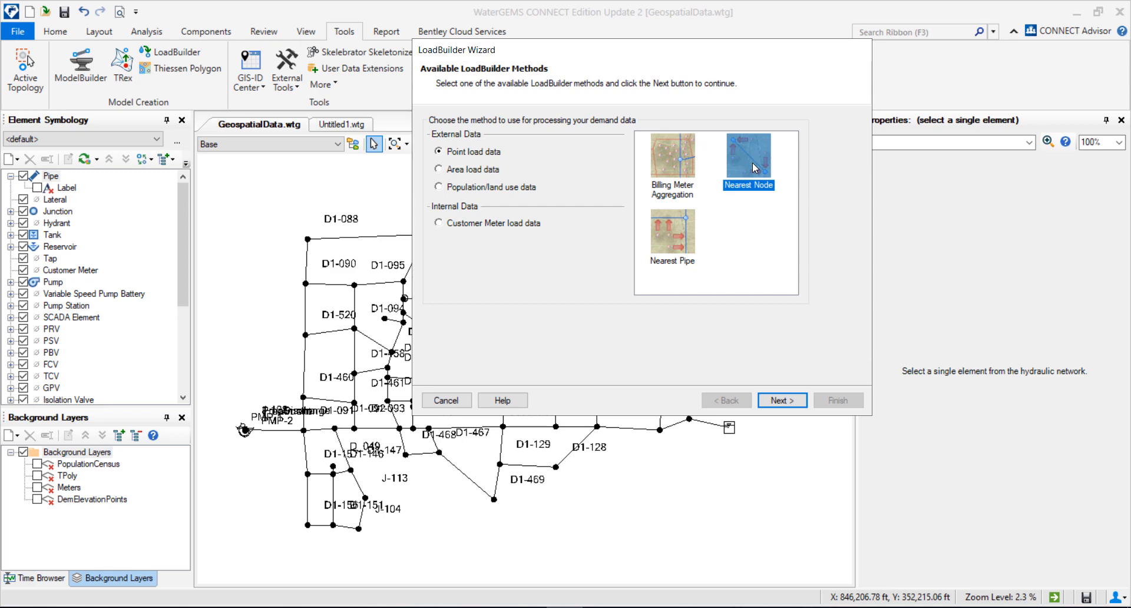
pyautogui.click(682, 241)
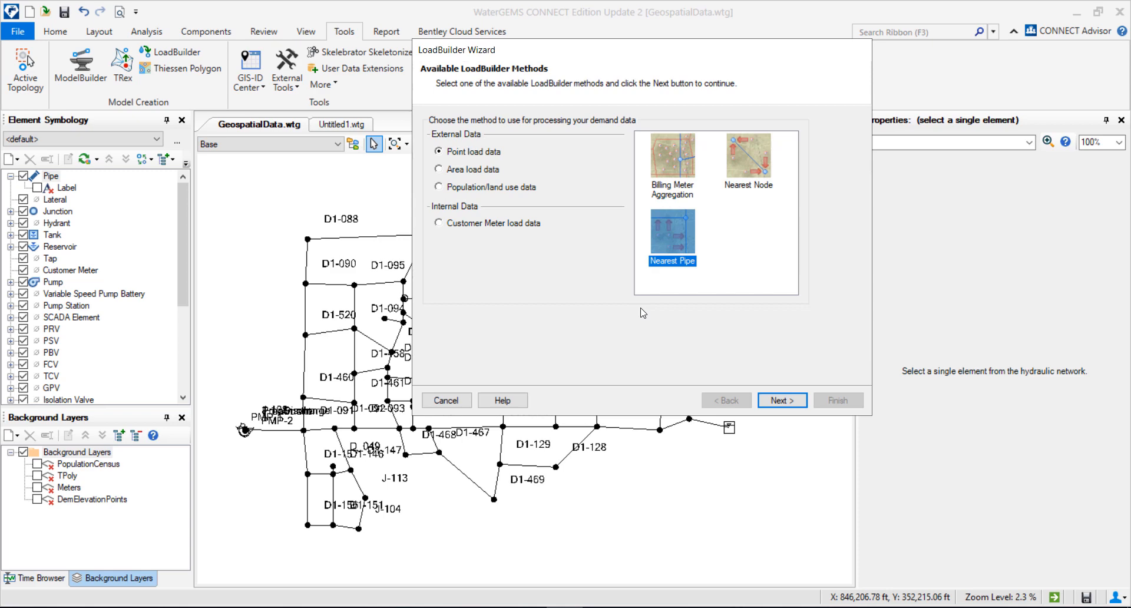
# Step: Review the population/land use methods, Load Estimation By Land Use and Load Estimation By Population
pyautogui.click(439, 187)
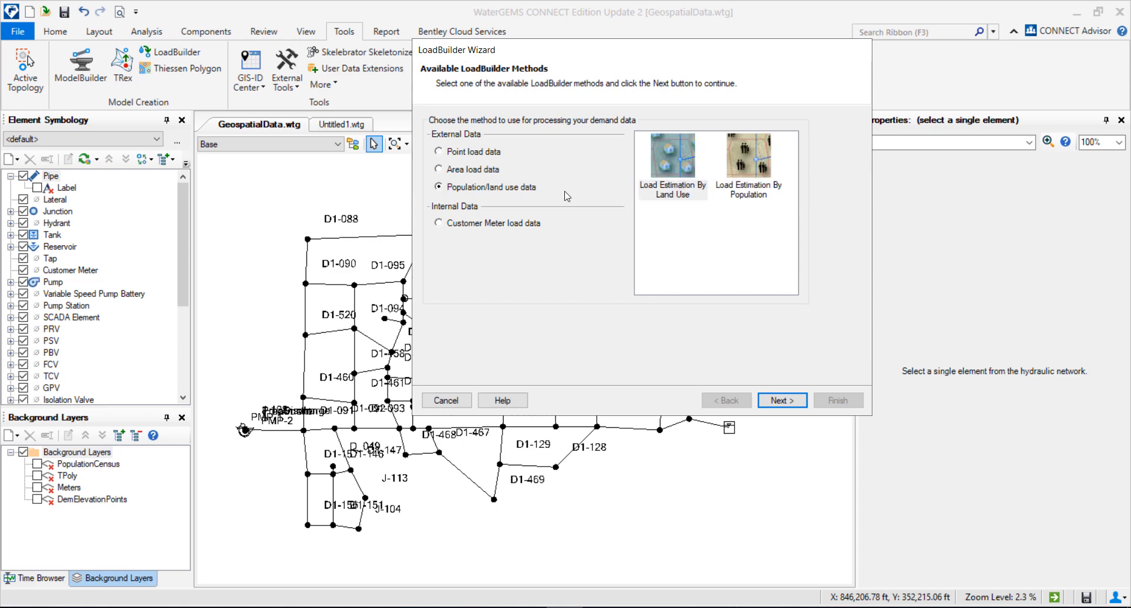
pyautogui.click(682, 197)
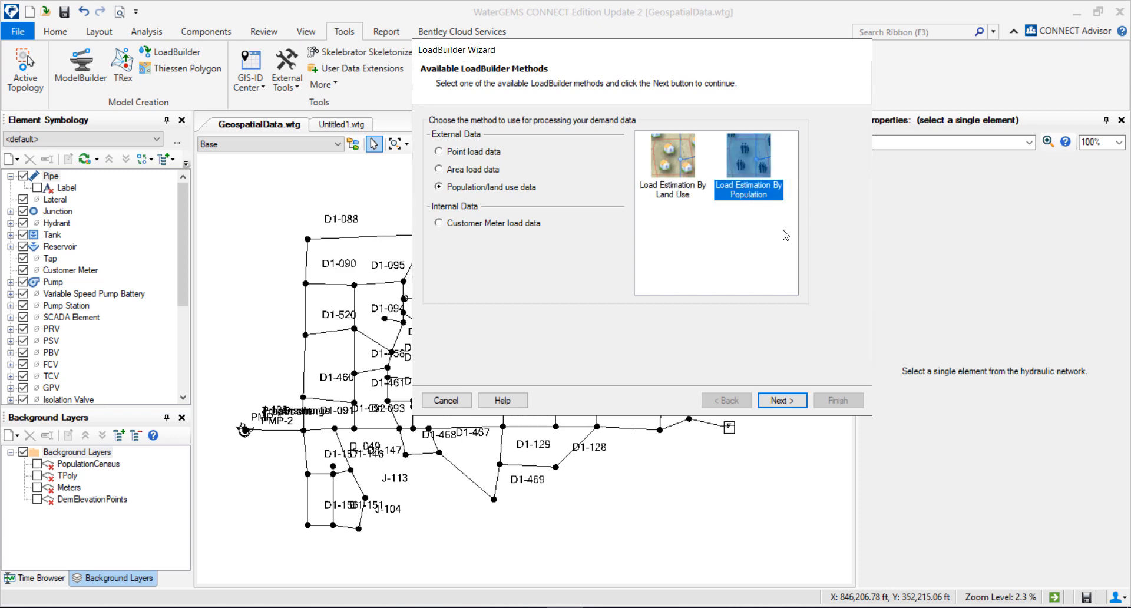
pyautogui.click(749, 195)
pyautogui.click(678, 192)
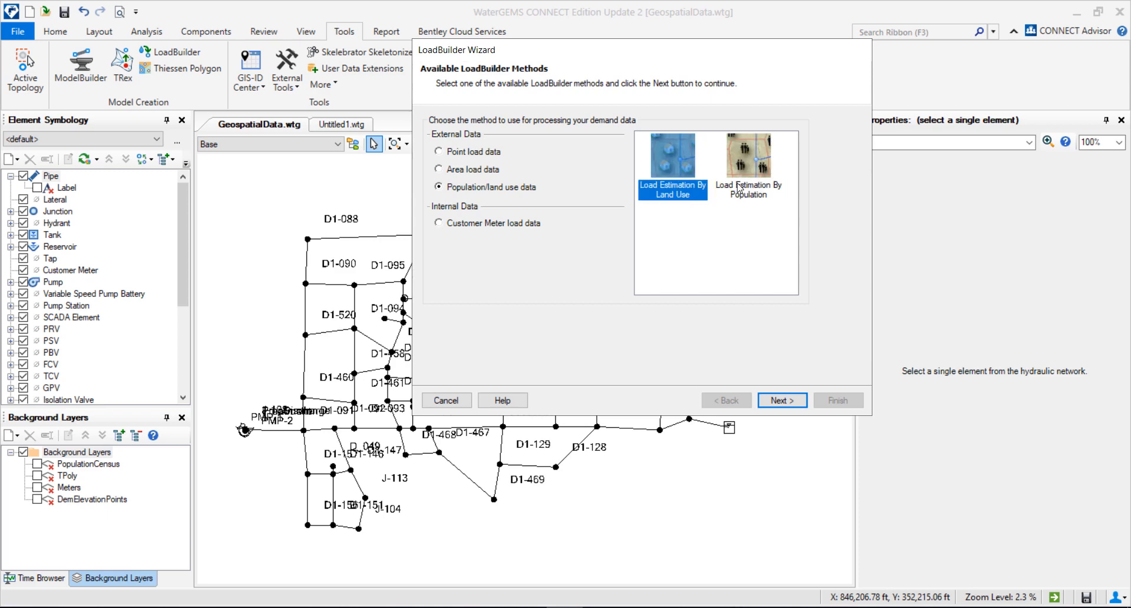
pyautogui.click(746, 185)
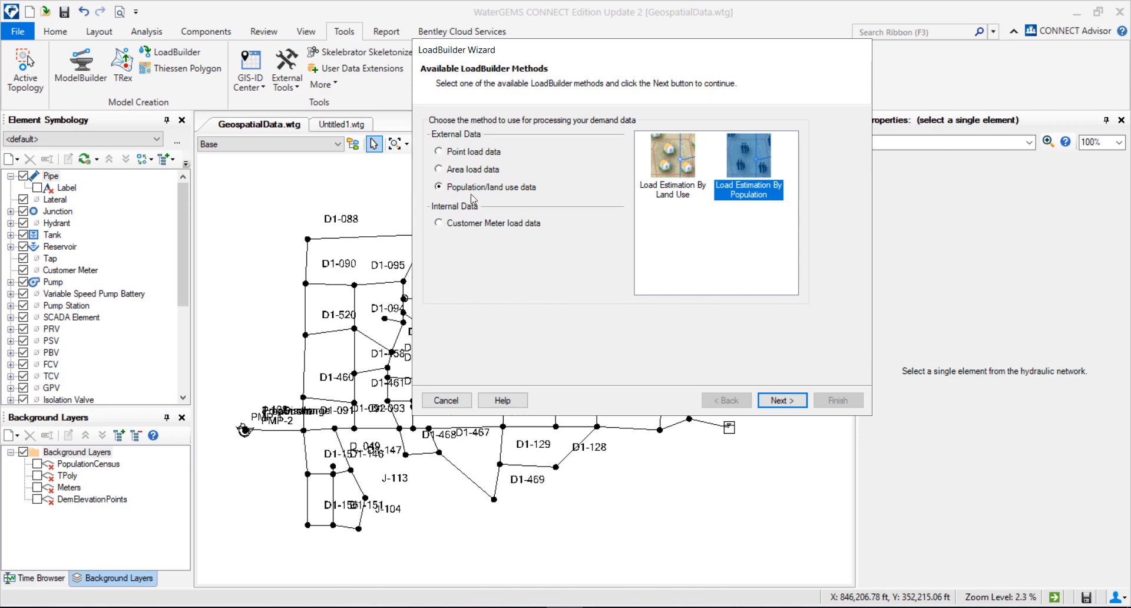
# Step: Review the area load and customer meter load methods, then cancel the wizard and close LoadBuilder
pyautogui.click(469, 171)
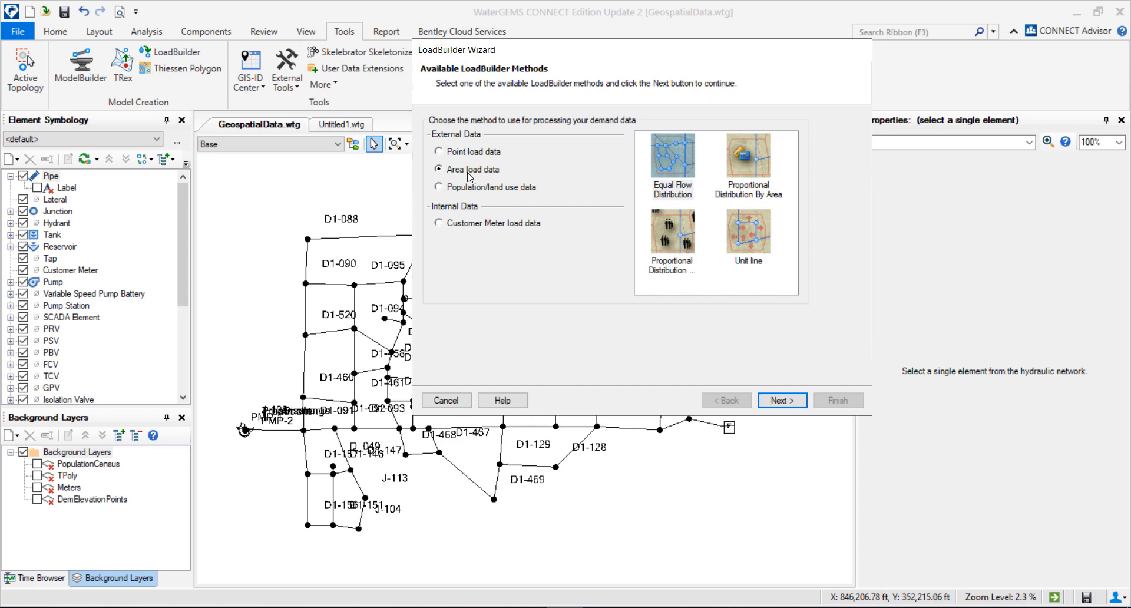
pyautogui.click(438, 223)
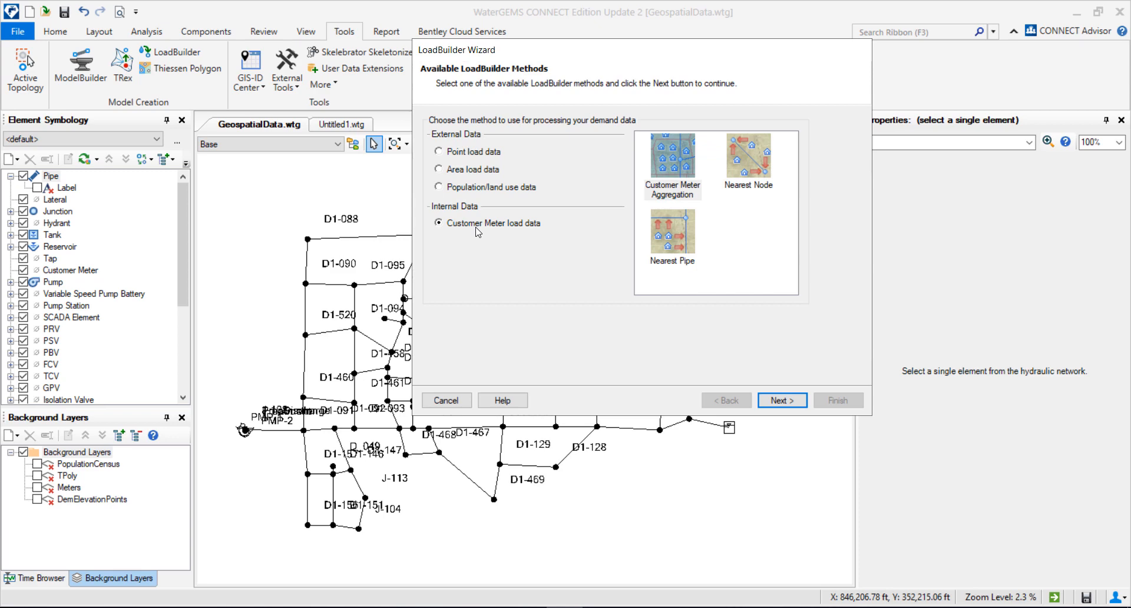
pyautogui.click(445, 402)
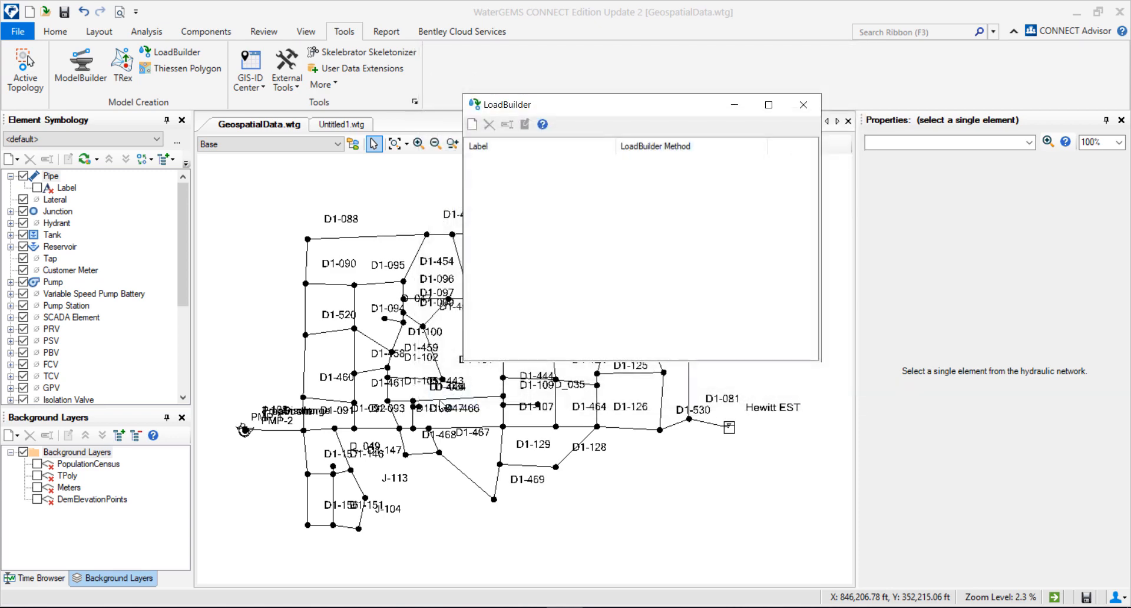
pyautogui.click(804, 105)
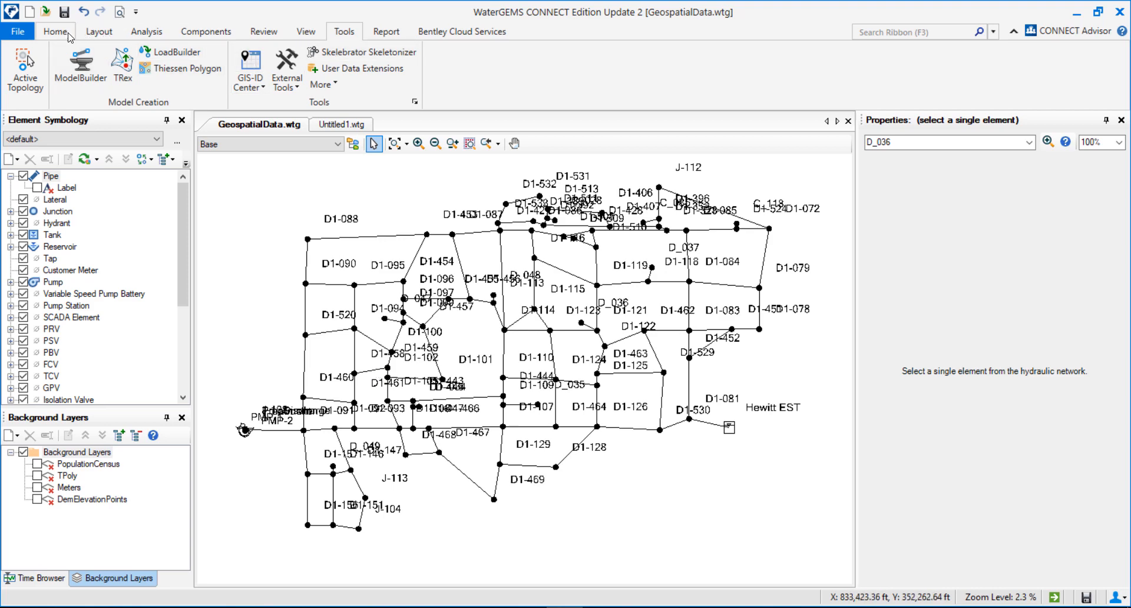
# Step: Open the Junction FlexTable and scroll through the junction elevations, then close it
pyautogui.click(205, 32)
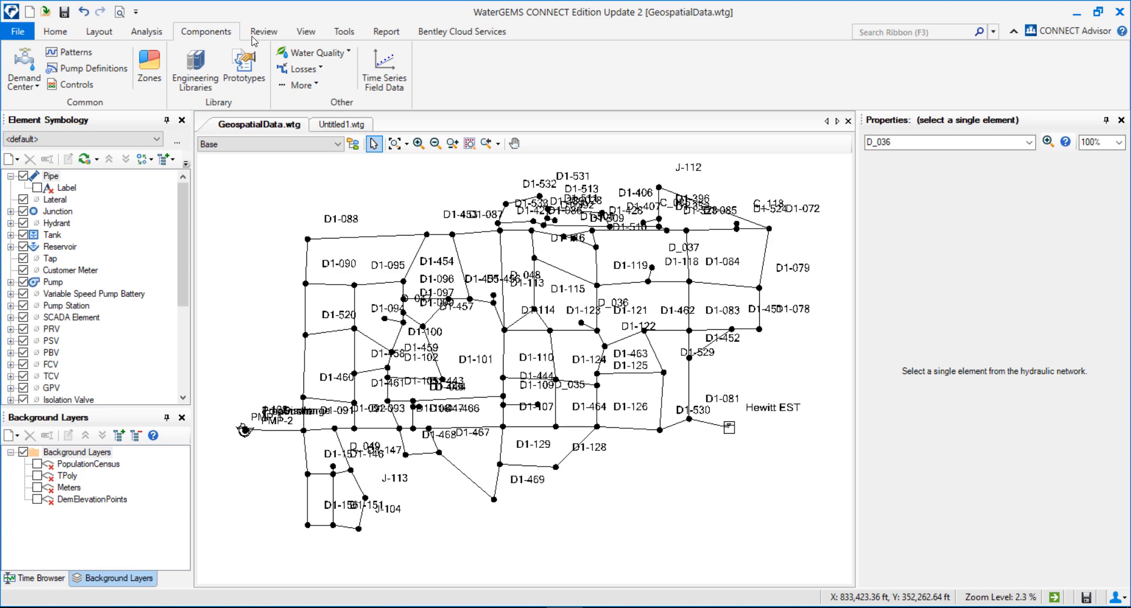
pyautogui.click(310, 32)
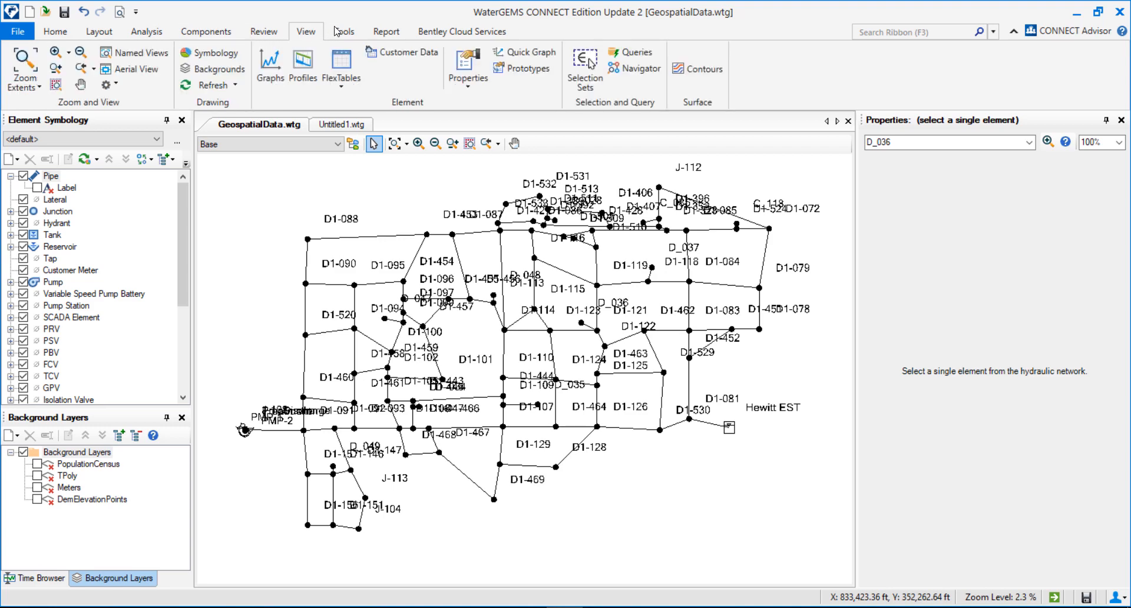
pyautogui.click(341, 61)
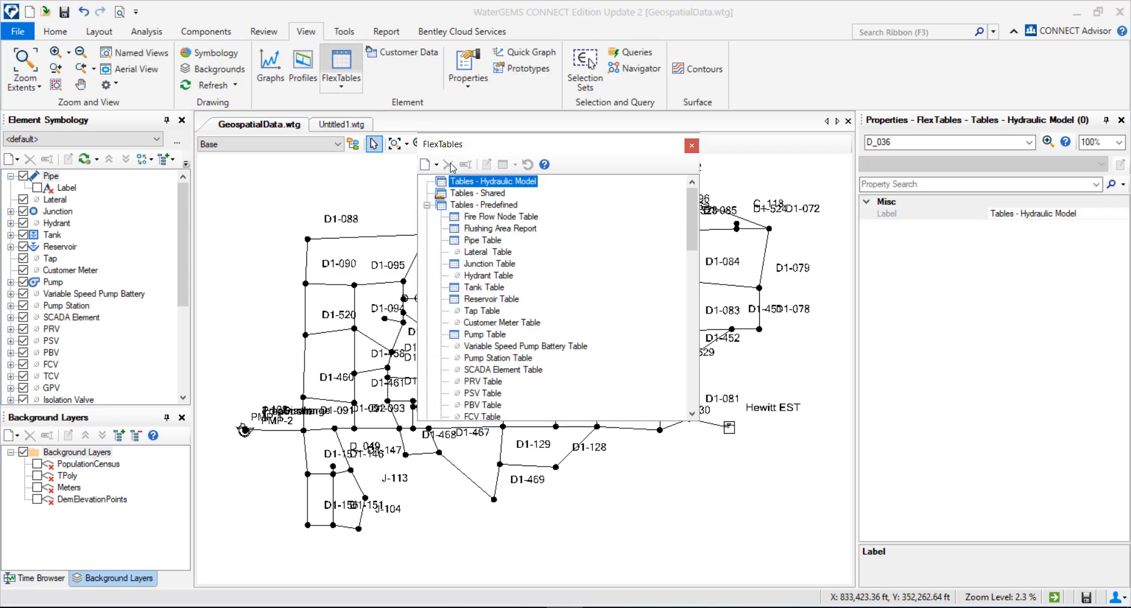
pyautogui.doubleClick(494, 264)
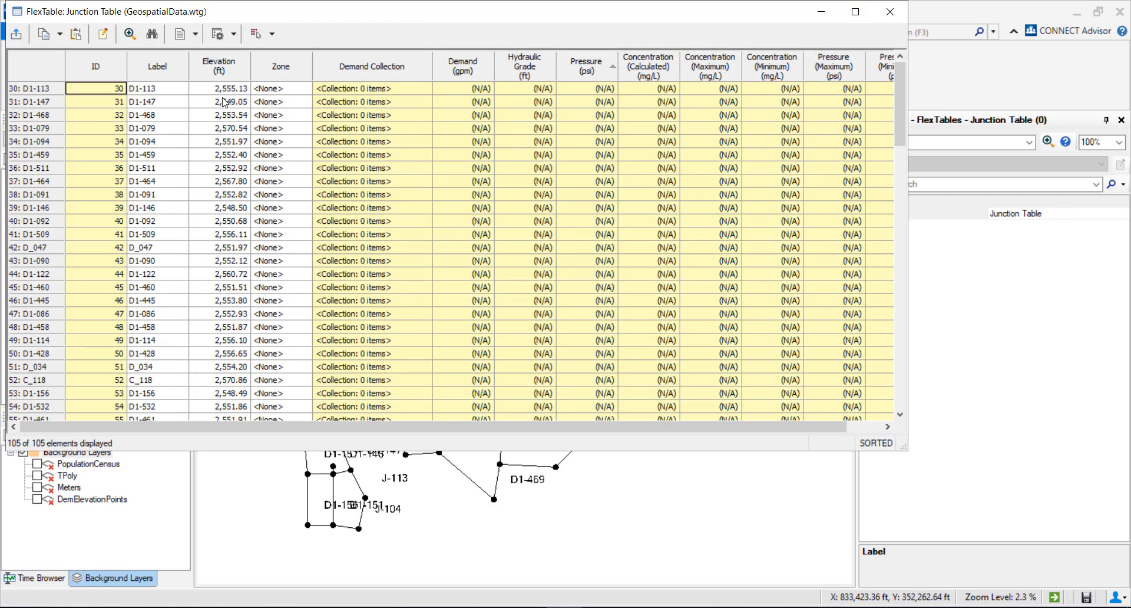
pyautogui.click(222, 92)
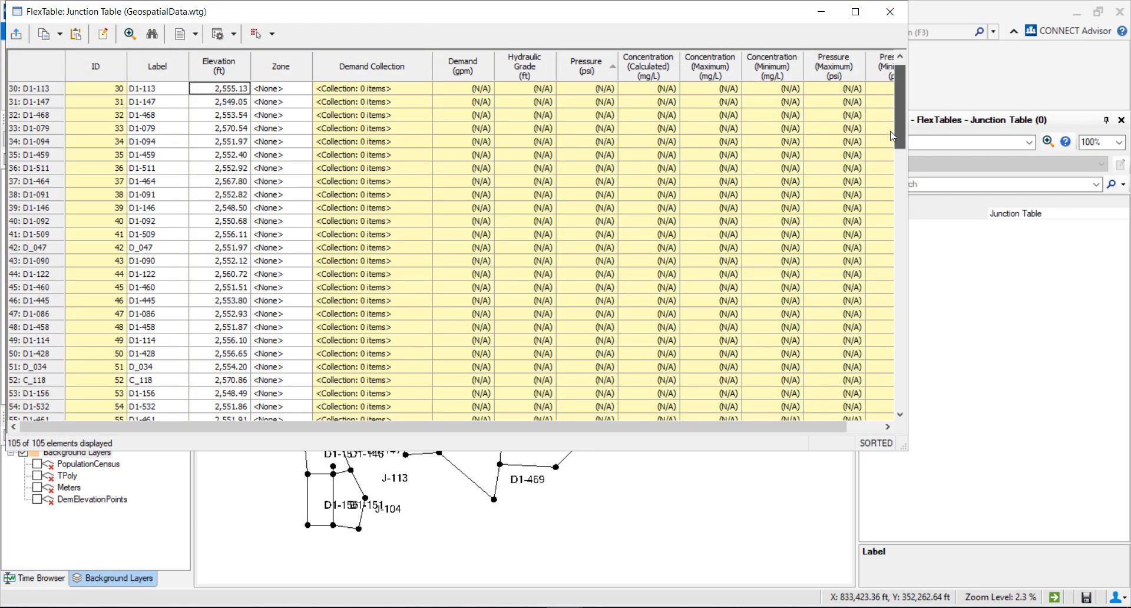
pyautogui.moveTo(893, 136); pyautogui.dragTo(849, 413)
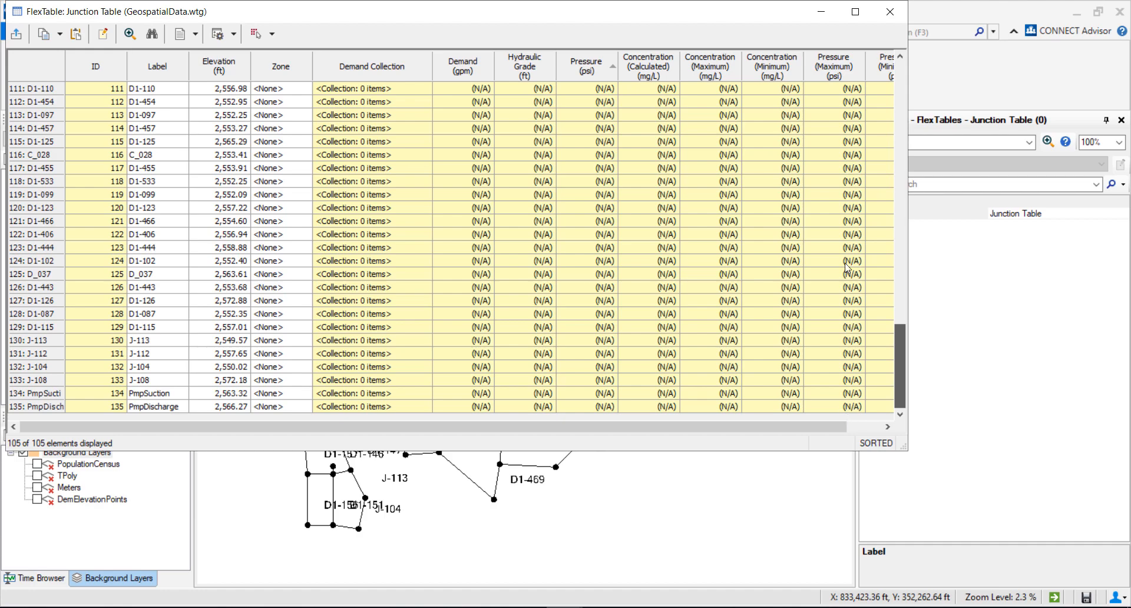
pyautogui.scroll(20, 852, 148)
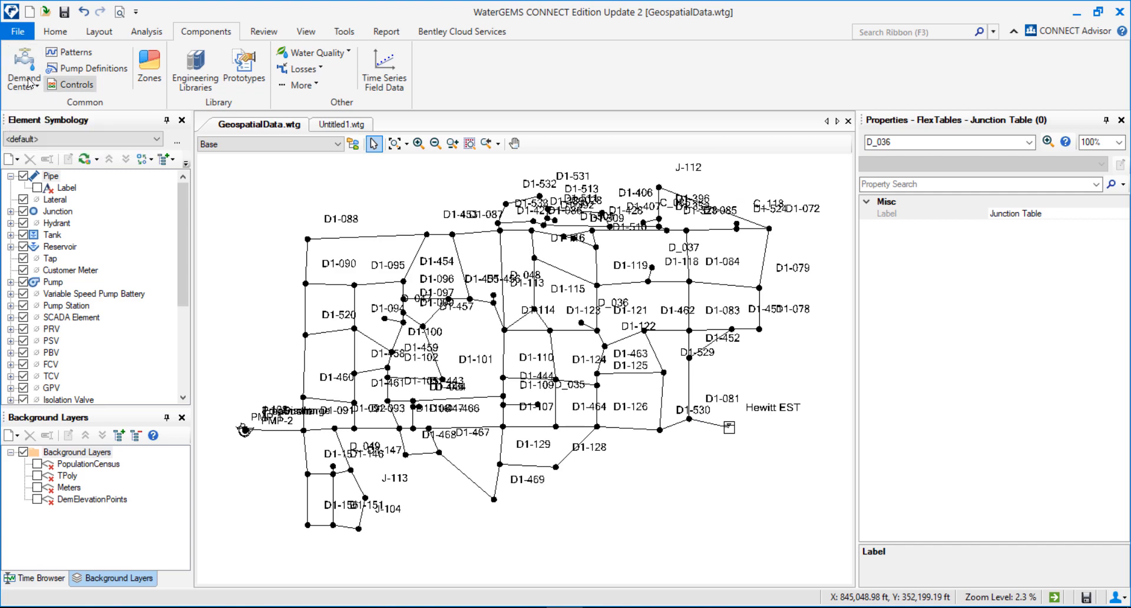
# Step: Switch to the Load_at_Node scenario and review its junction demands in the Demand Control Center
pyautogui.click(257, 149)
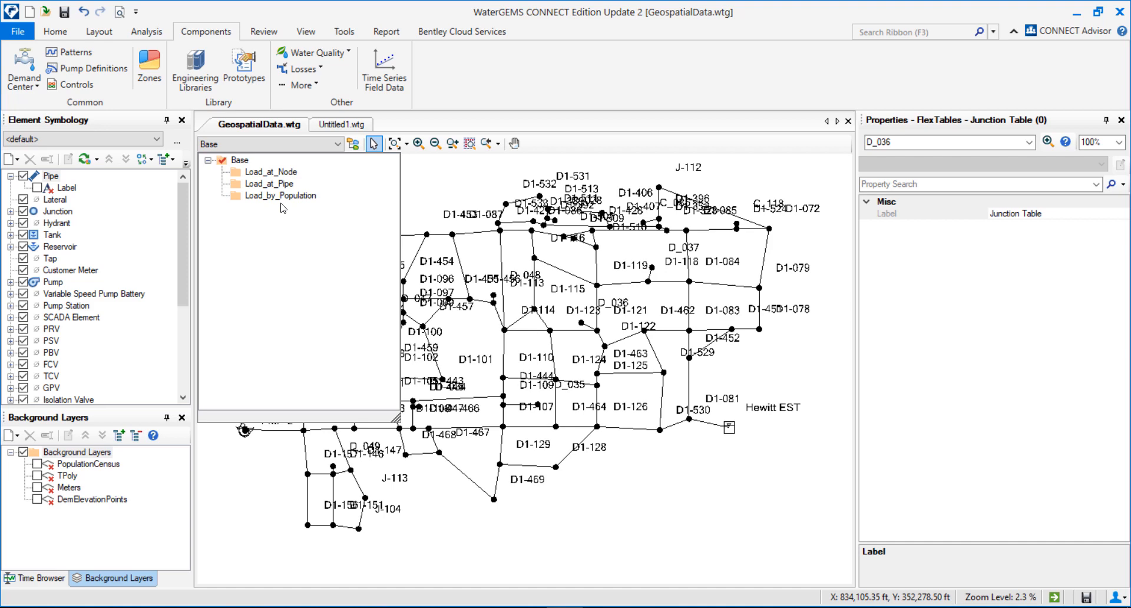
pyautogui.click(263, 172)
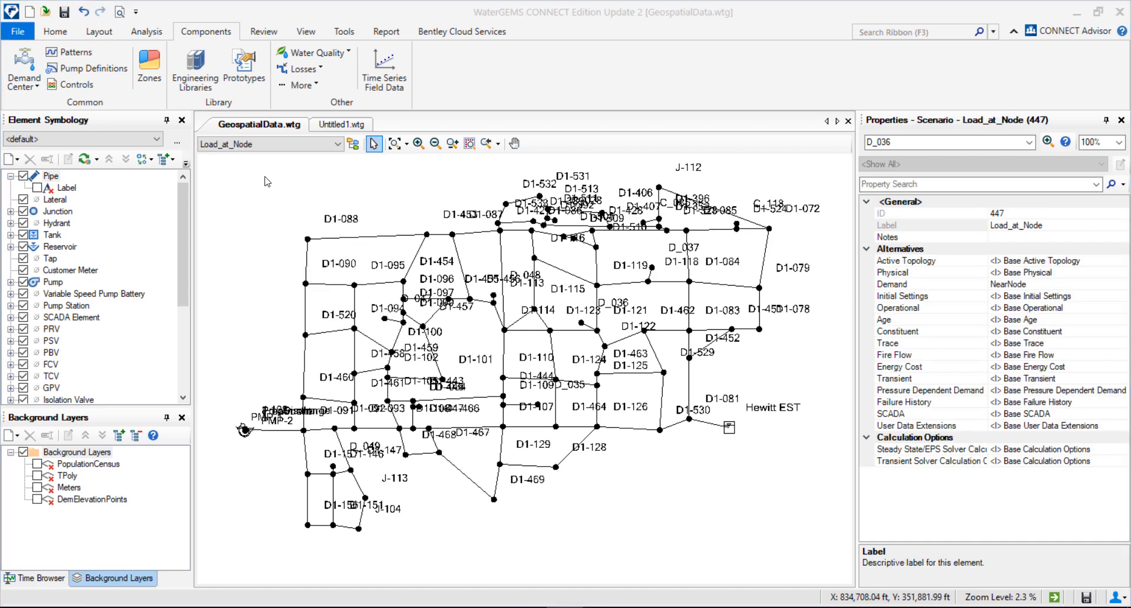
pyautogui.click(26, 83)
pyautogui.click(73, 109)
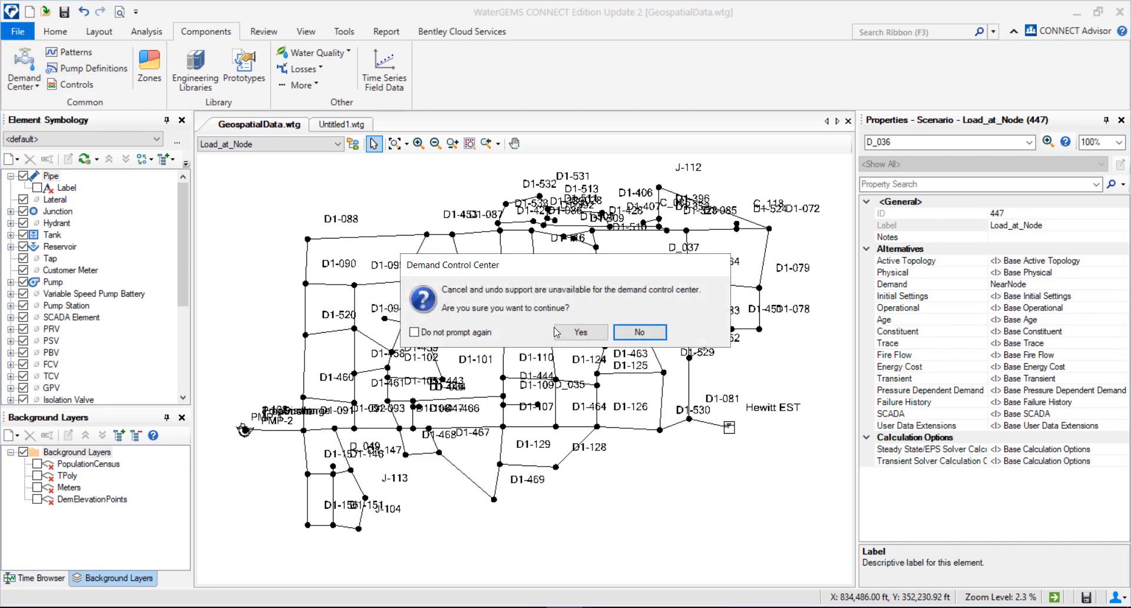
pyautogui.click(580, 331)
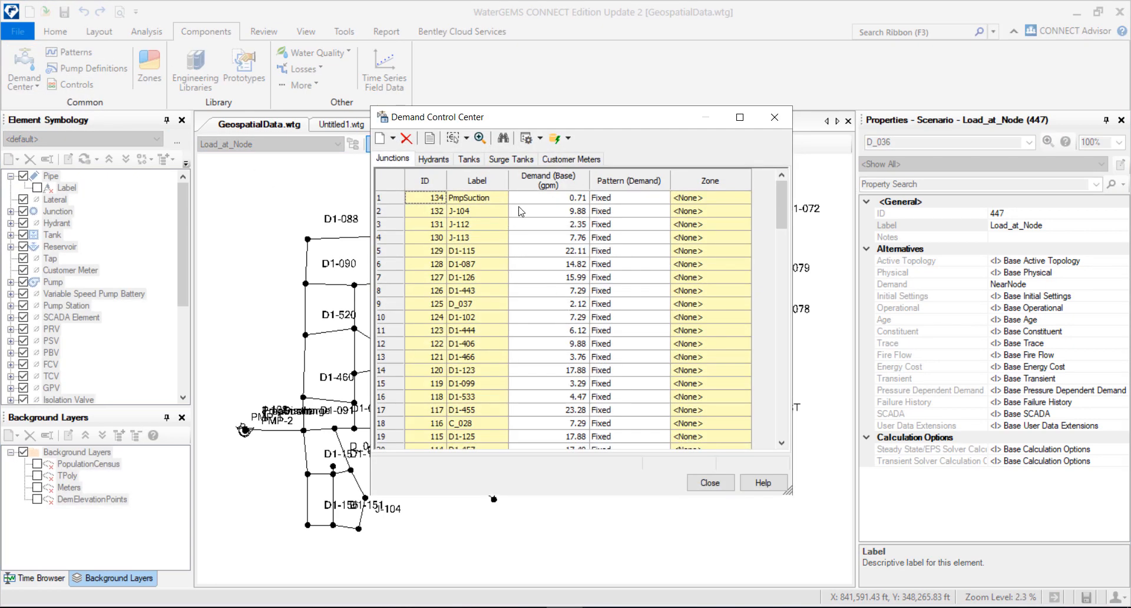
pyautogui.moveTo(787, 212); pyautogui.dragTo(783, 247)
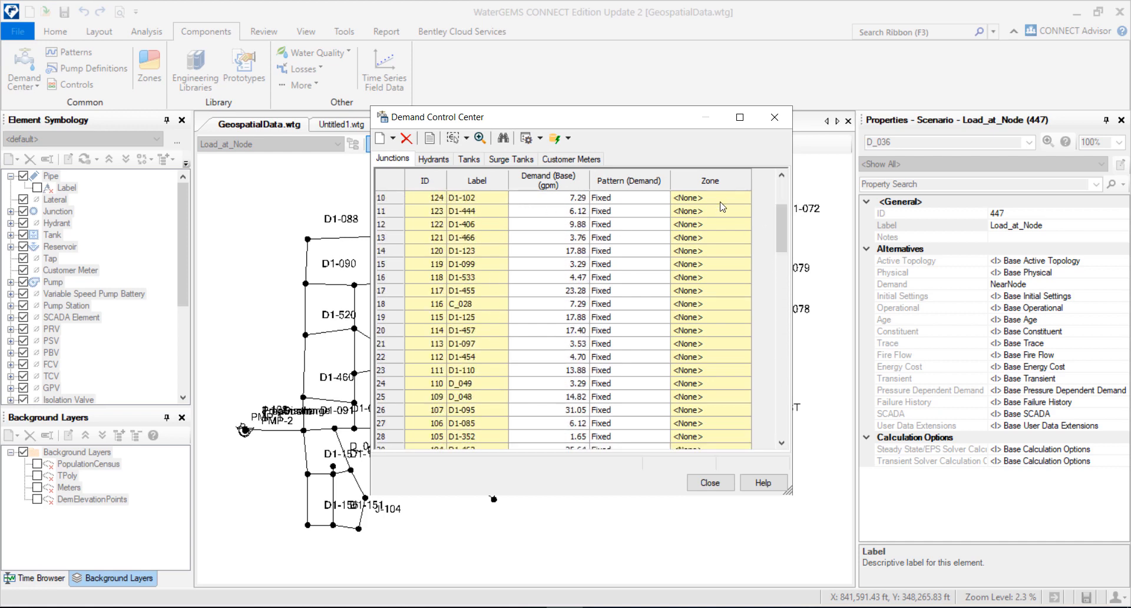
pyautogui.click(781, 118)
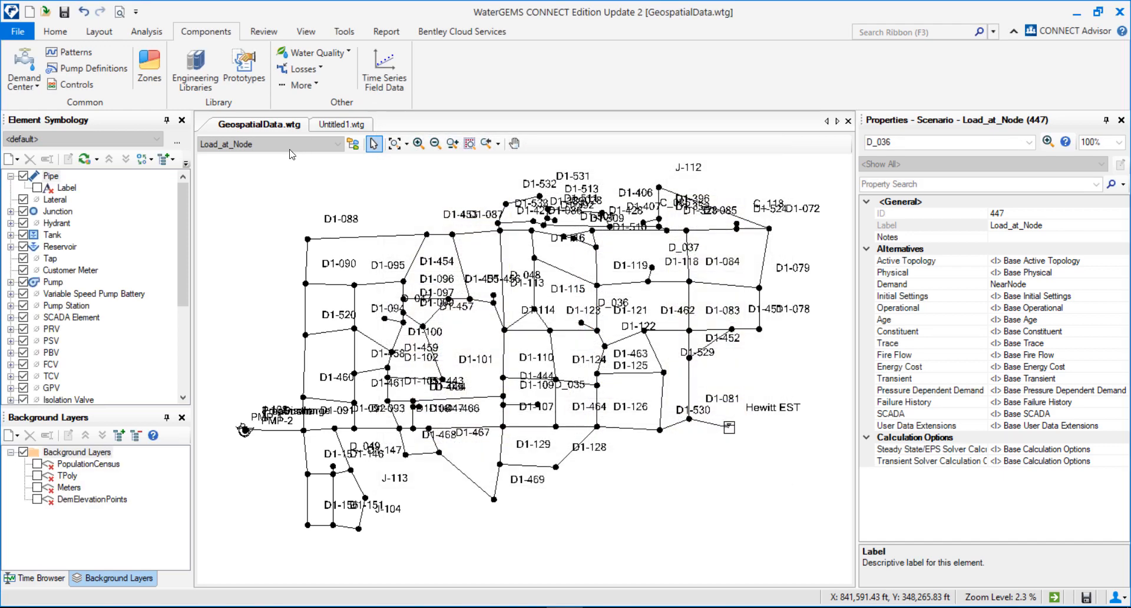
# Step: Switch to the Load_at_Pipe scenario and review its junction demands in the Demand Control Center
pyautogui.click(294, 144)
pyautogui.click(283, 184)
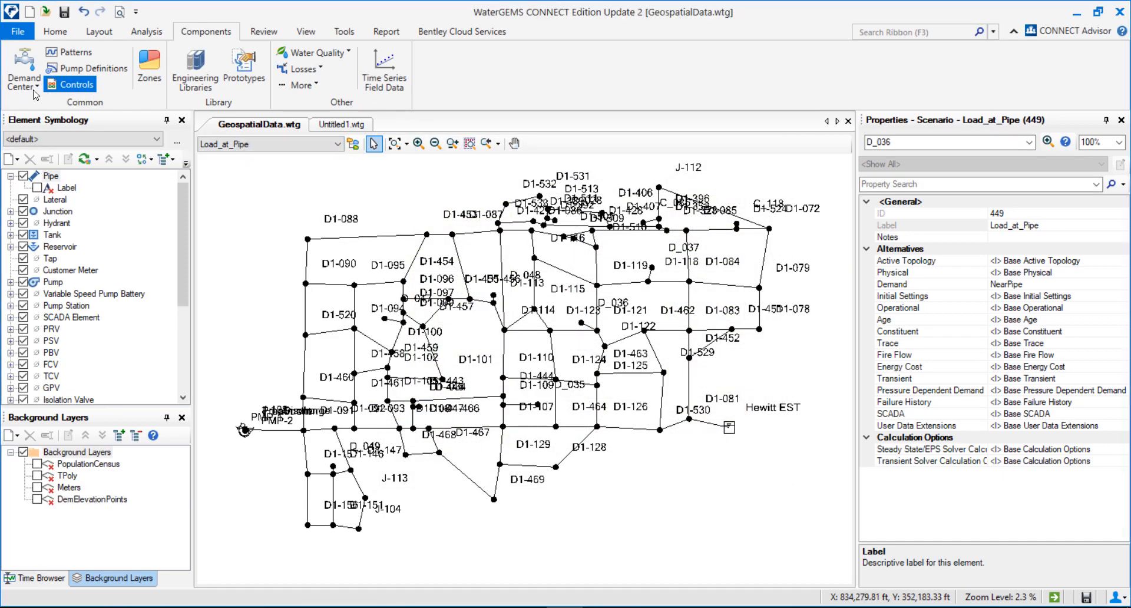
pyautogui.click(70, 84)
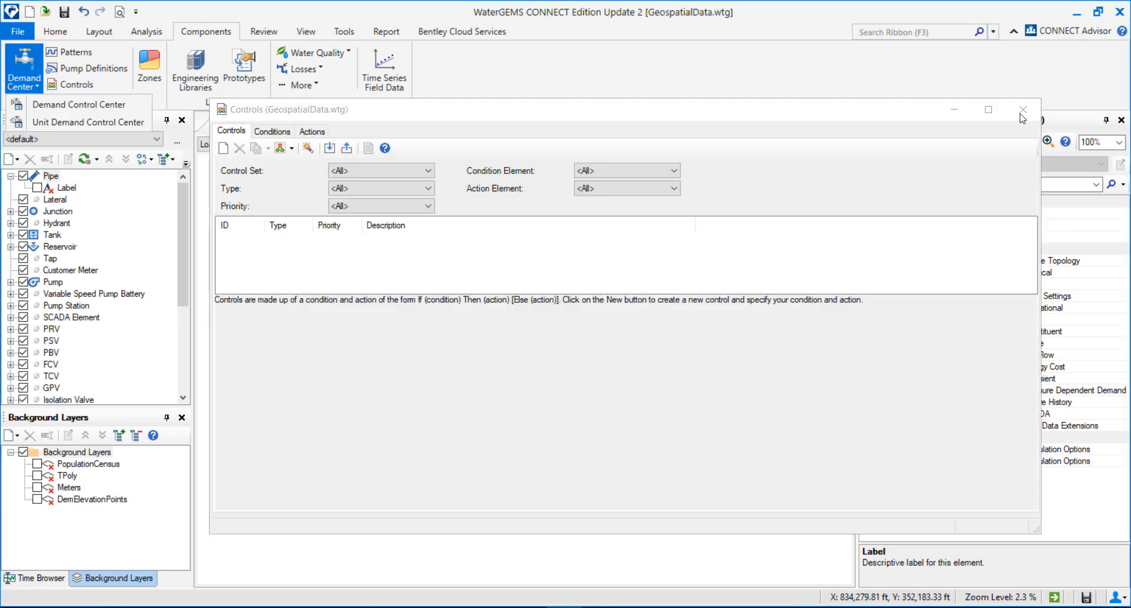
pyautogui.click(1022, 110)
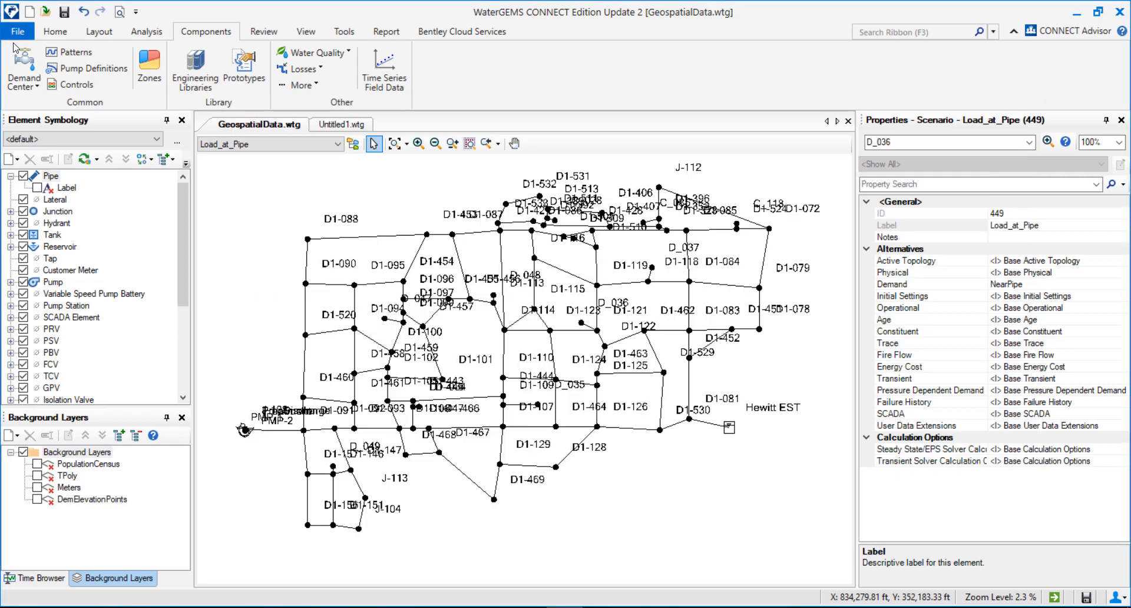
pyautogui.click(24, 79)
pyautogui.click(73, 106)
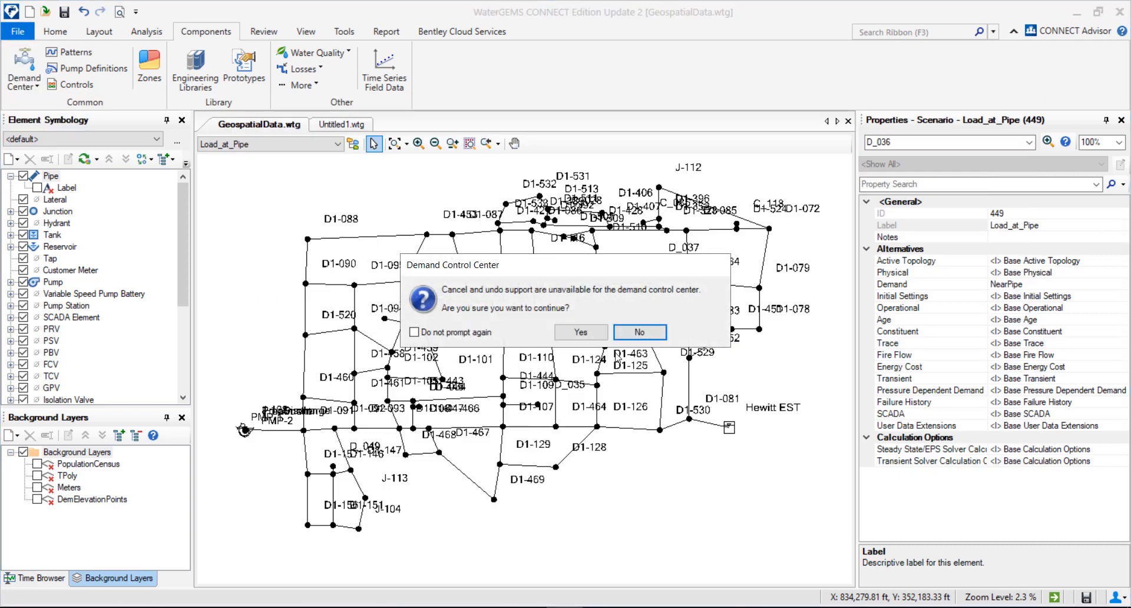
pyautogui.click(591, 332)
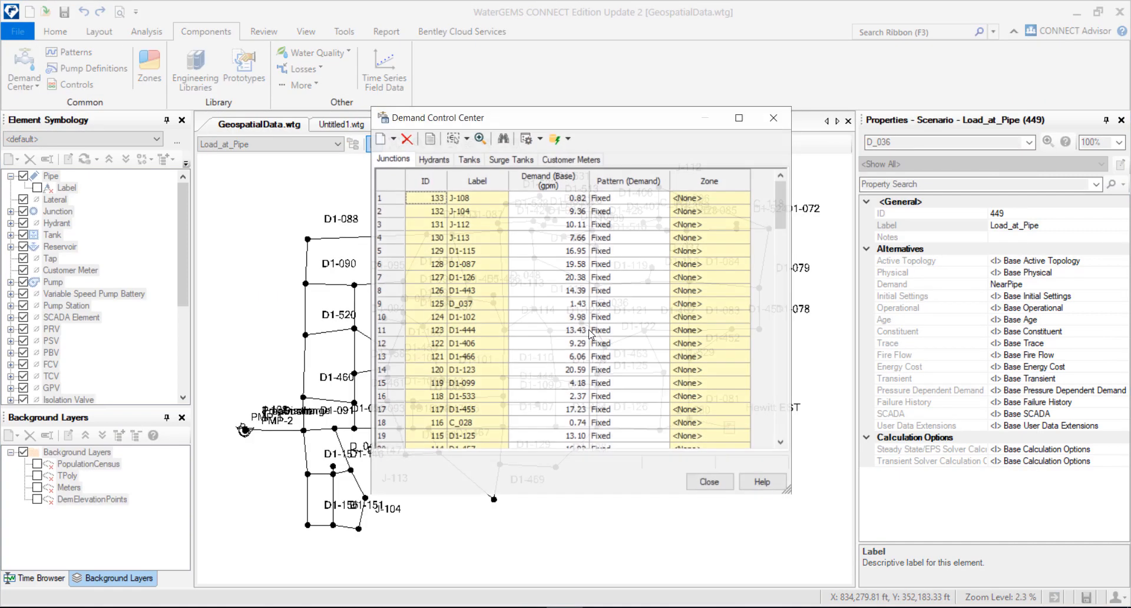
pyautogui.click(773, 118)
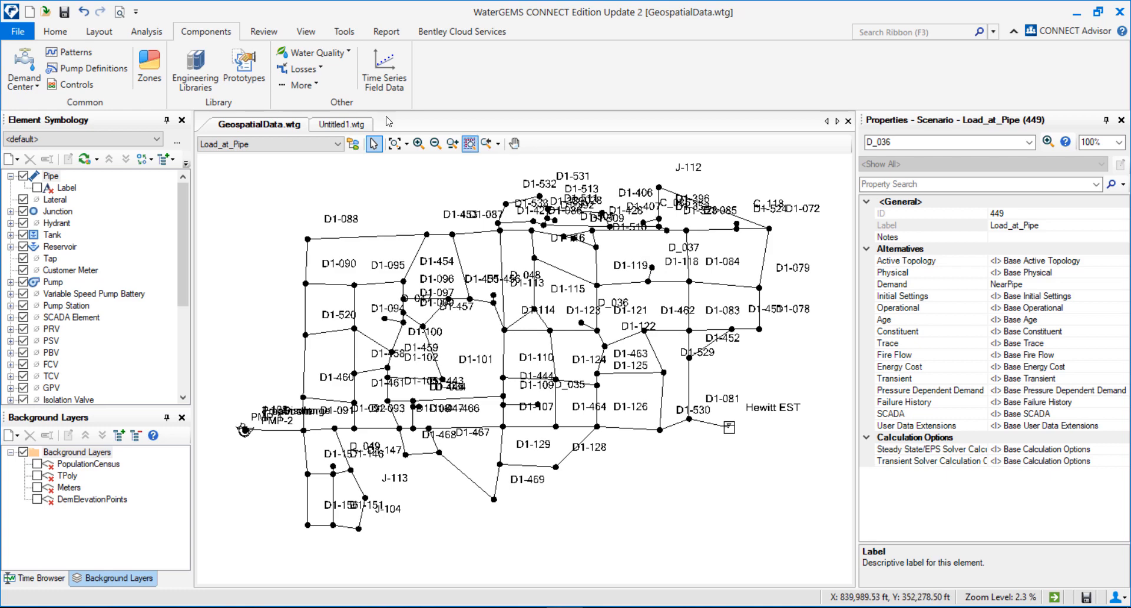
# Step: Open the Network Navigator and run the Nodes in Close Proximity query with a 10 ft tolerance
pyautogui.click(158, 34)
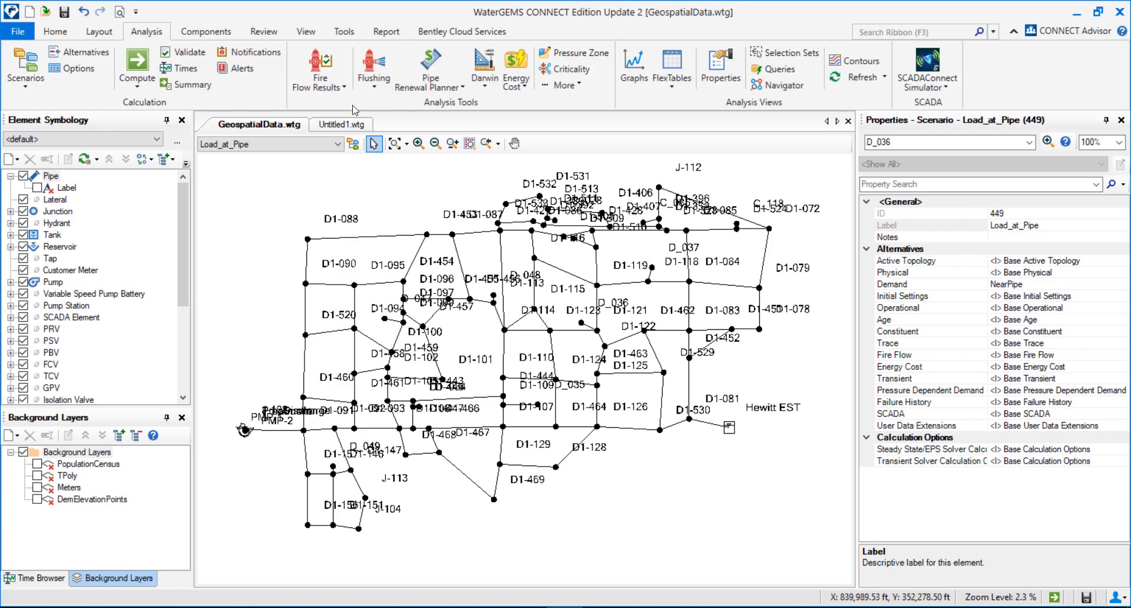
pyautogui.click(772, 87)
pyautogui.moveTo(227, 170); pyautogui.dragTo(313, 139)
pyautogui.click(387, 166)
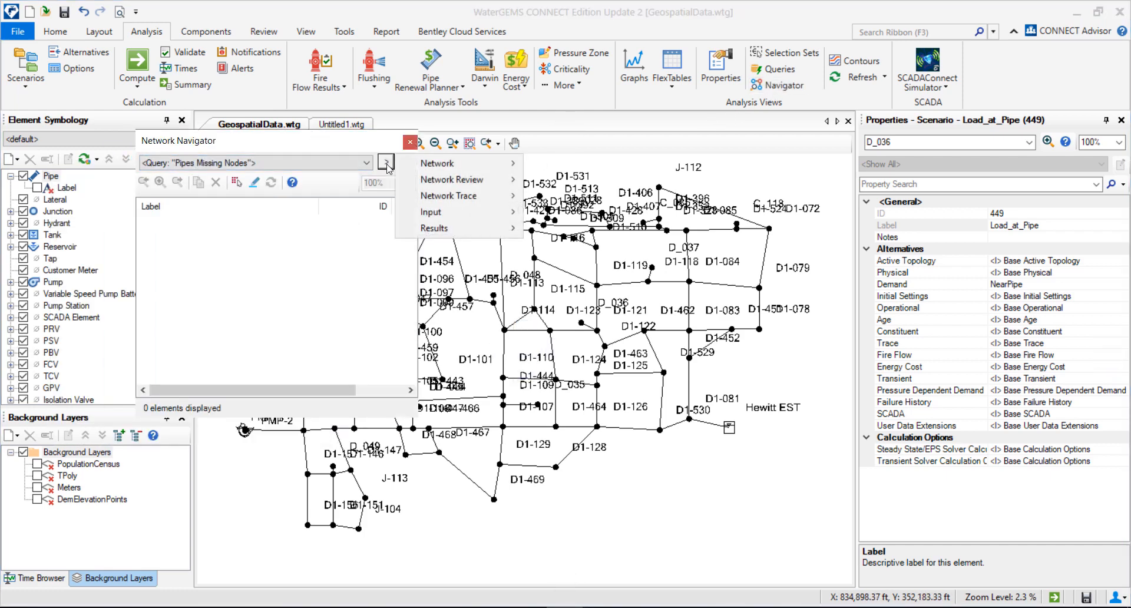
pyautogui.moveTo(483, 176)
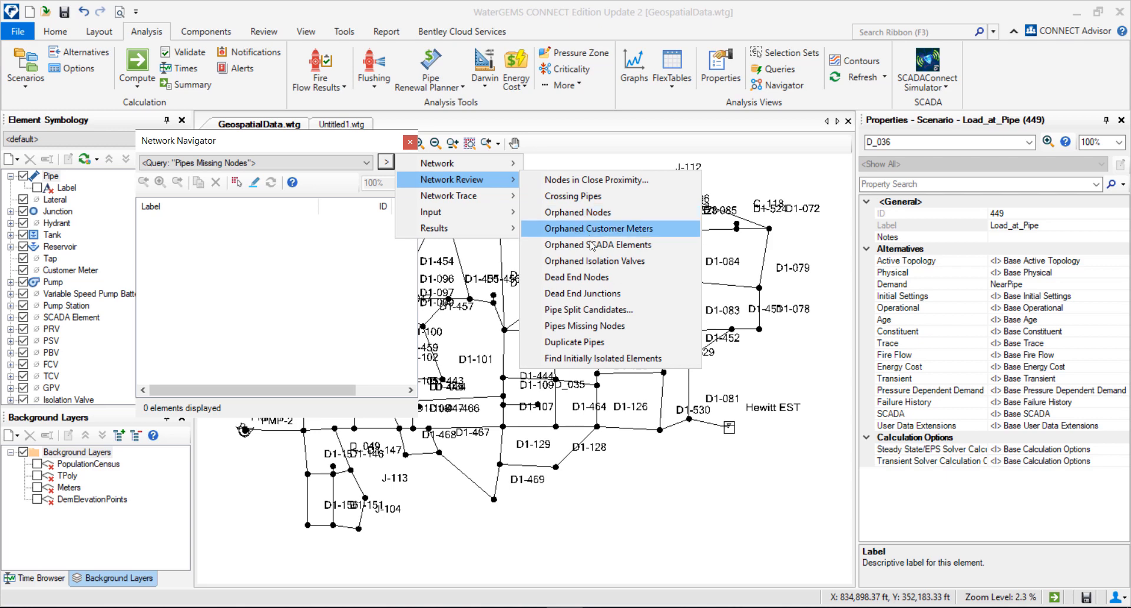
pyautogui.click(635, 186)
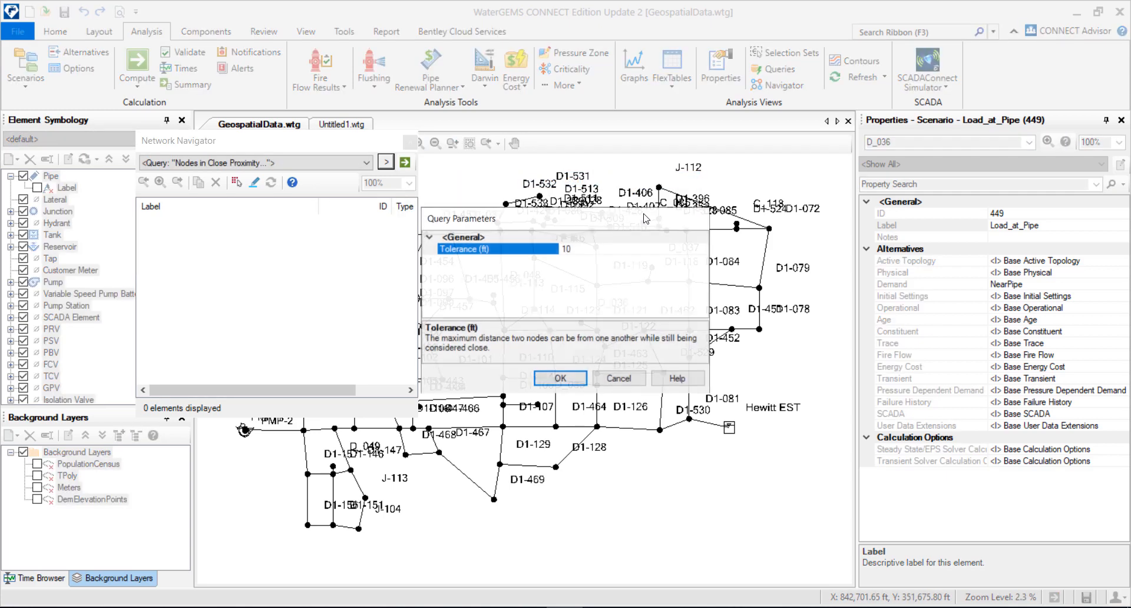
pyautogui.moveTo(574, 250); pyautogui.dragTo(273, 234)
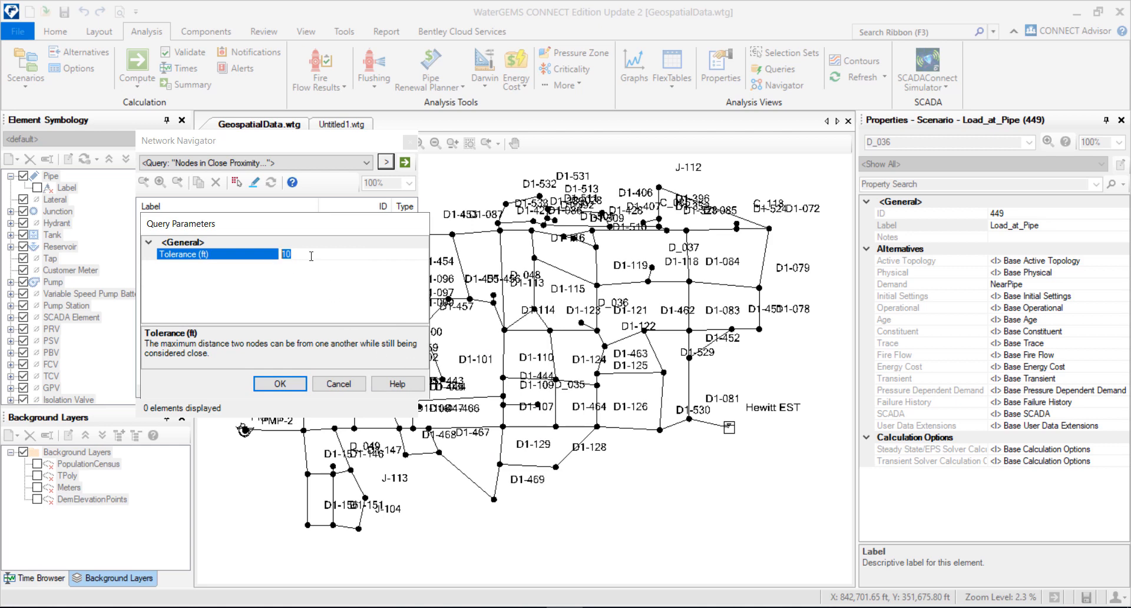
pyautogui.click(288, 386)
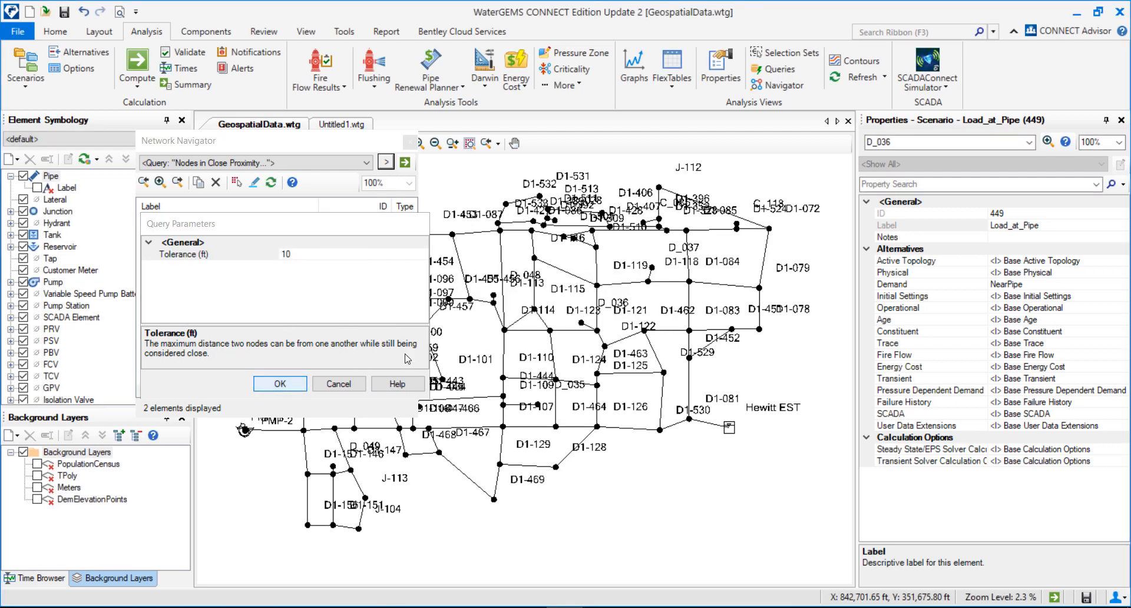
# Step: Zoom to pump PMP-1 from the query results and inspect the closely spaced pump elements
pyautogui.click(148, 221)
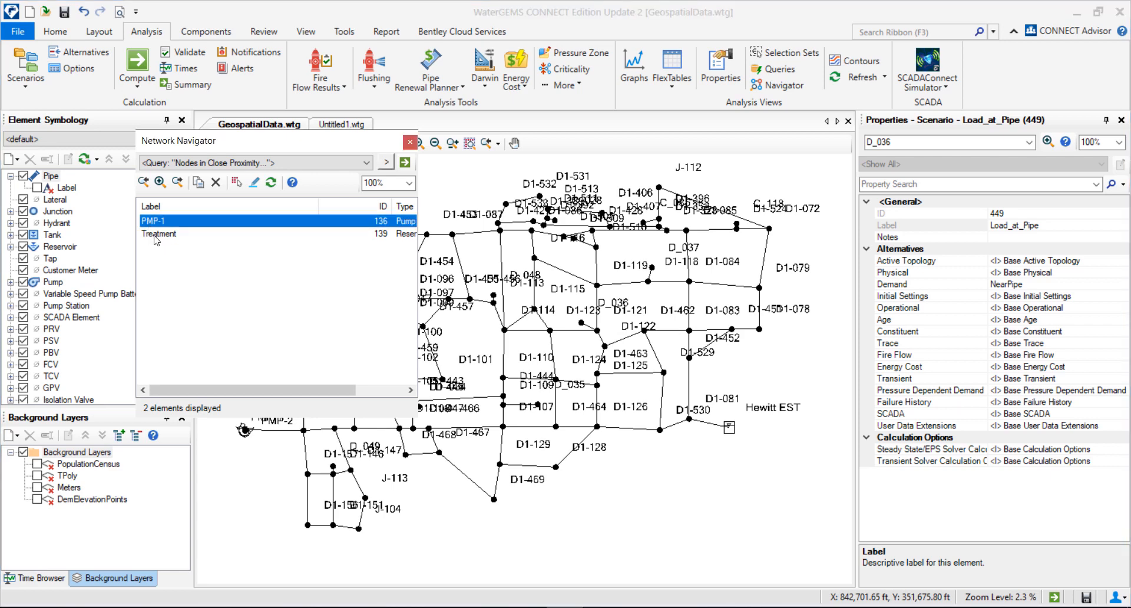
pyautogui.doubleClick(156, 222)
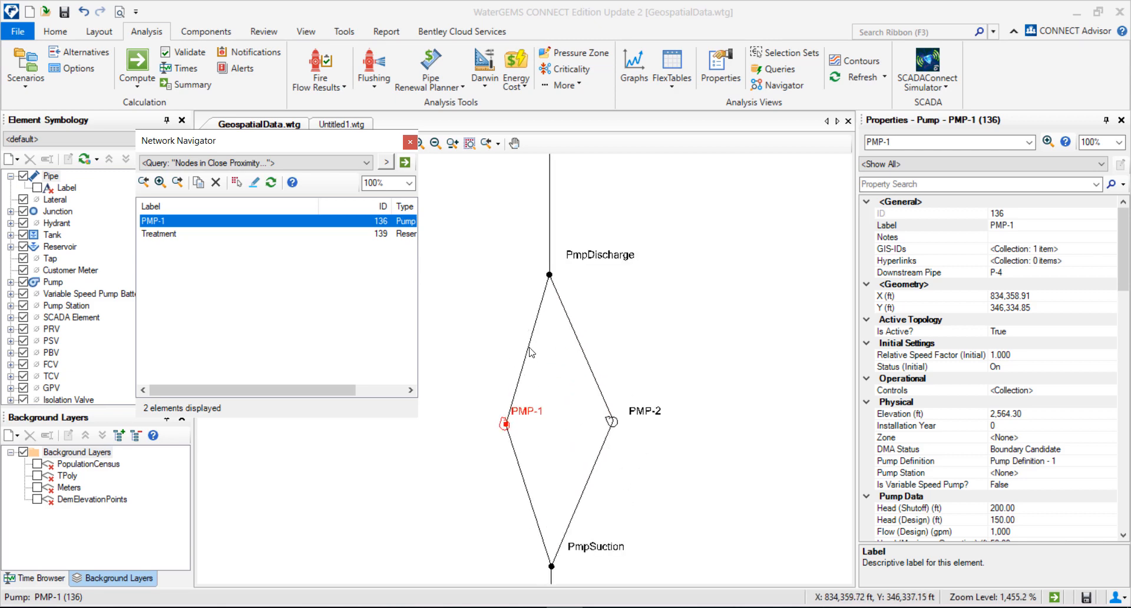
pyautogui.scroll(-10, 552, 367)
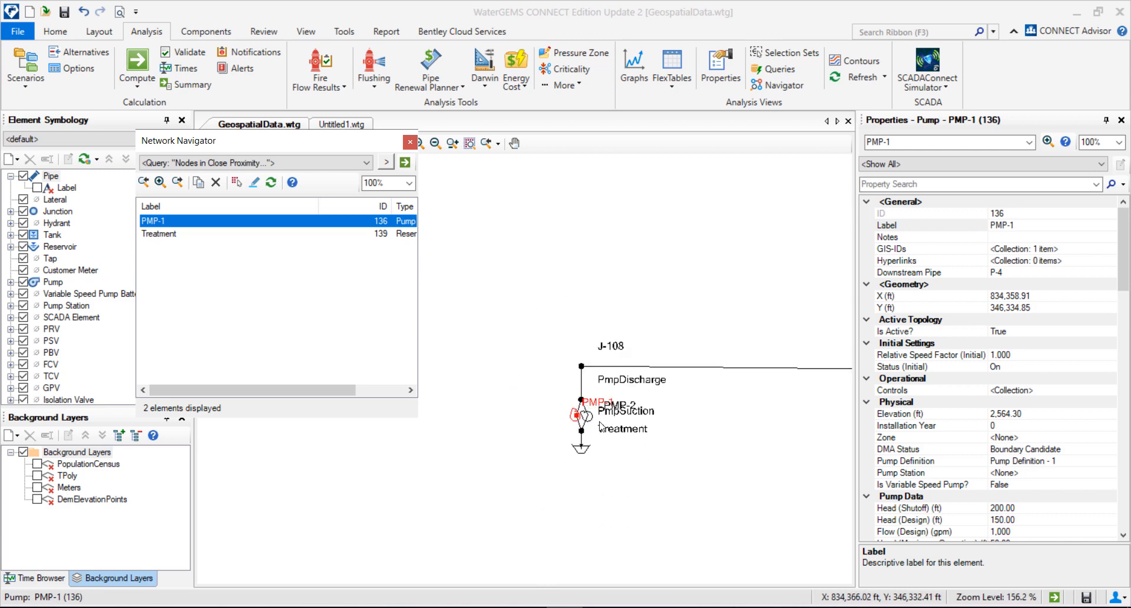
pyautogui.scroll(-5, 574, 468)
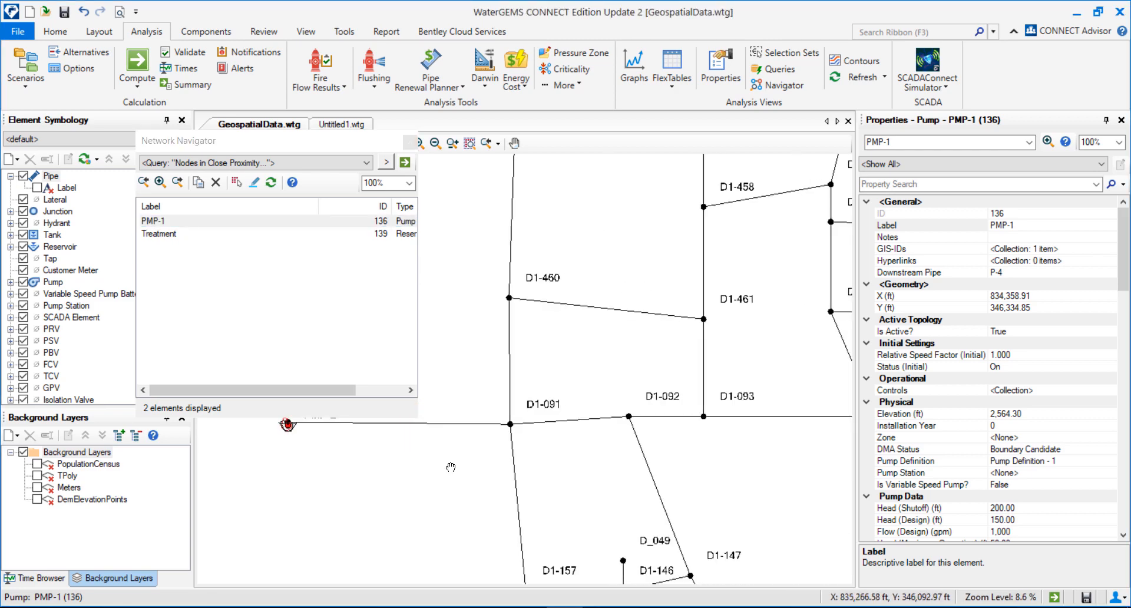
pyautogui.moveTo(606, 493)
pyautogui.mouseDown()
pyautogui.moveTo(561, 457)
pyautogui.moveTo(563, 469)
pyautogui.moveTo(571, 454)
pyautogui.mouseUp()
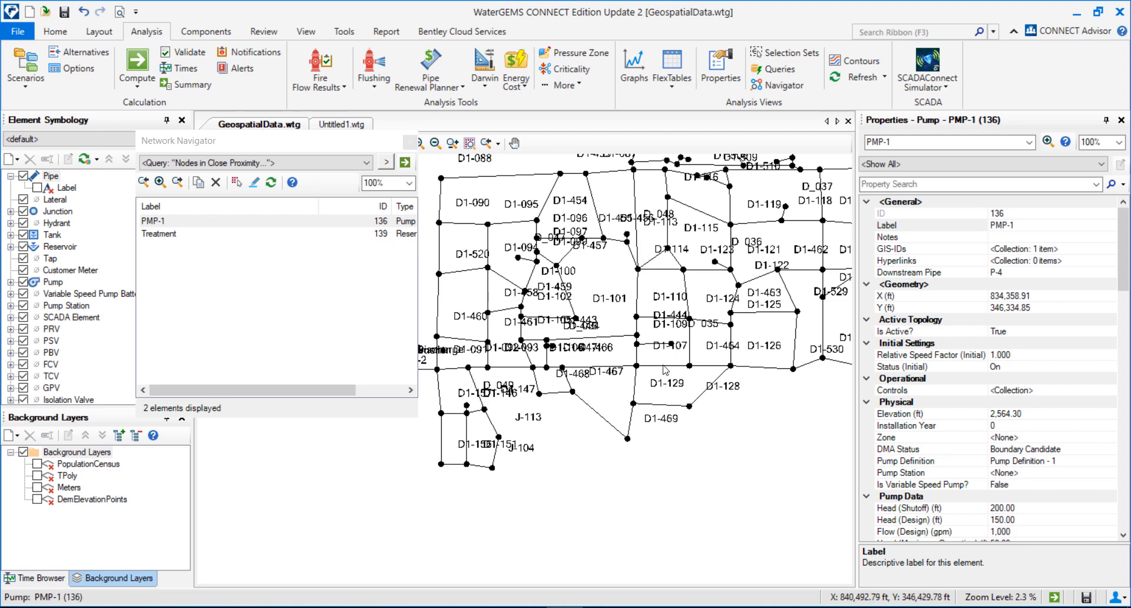
# Step: Close the Network Navigator and return the view to the whole network
pyautogui.click(411, 143)
pyautogui.scroll(-2, 703, 300)
pyautogui.moveTo(703, 301); pyautogui.dragTo(550, 387)
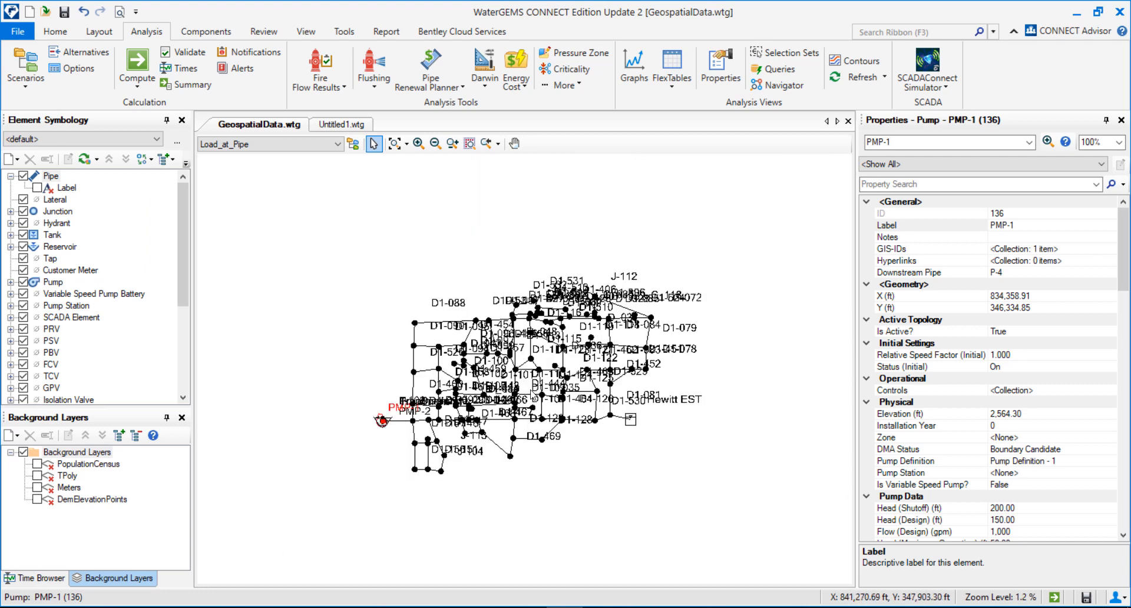
pyautogui.scroll(3, 542, 451)
pyautogui.click(631, 479)
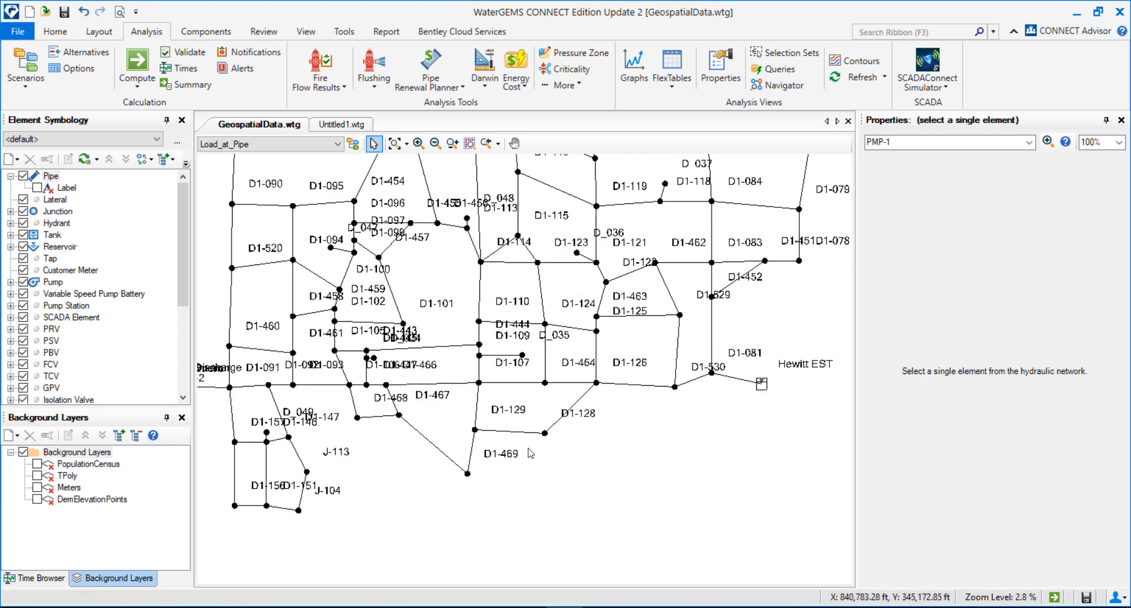
pyautogui.scroll(-1, 628, 462)
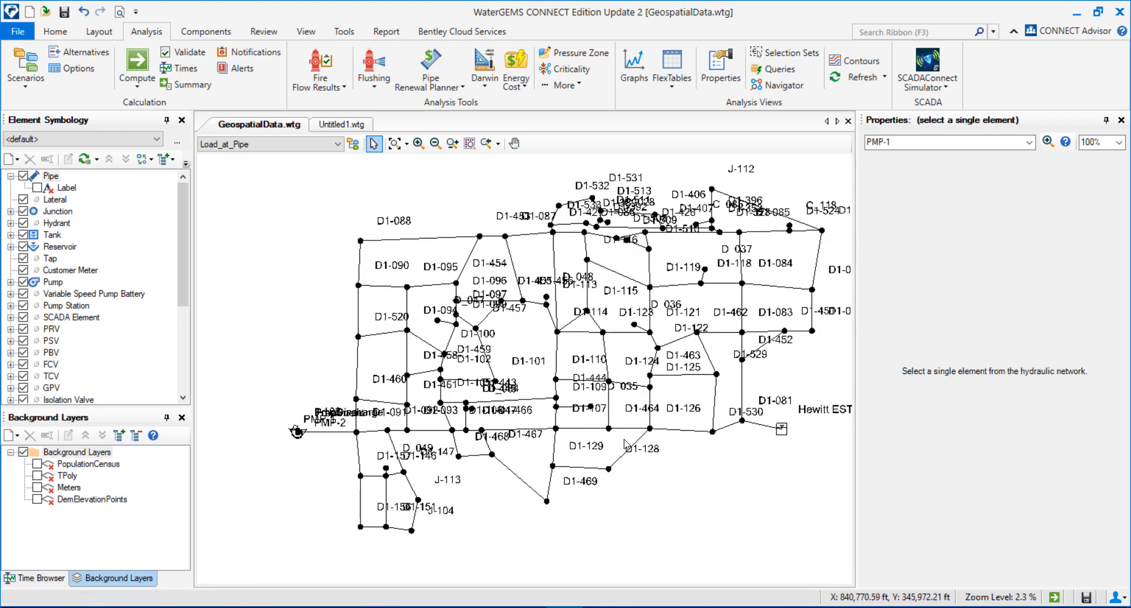
pyautogui.click(65, 35)
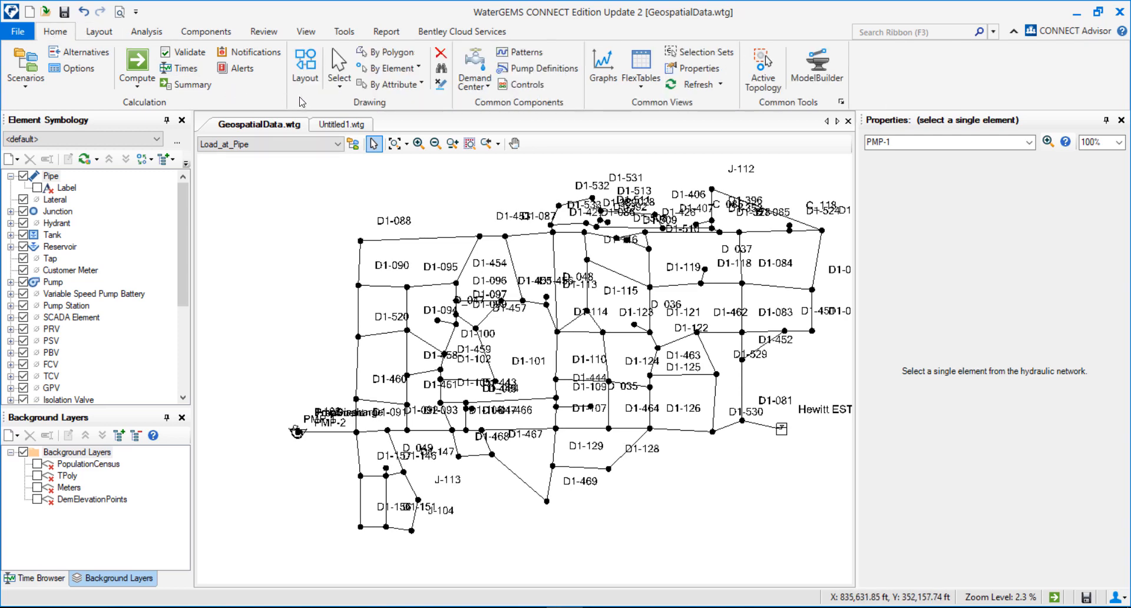
pyautogui.click(306, 66)
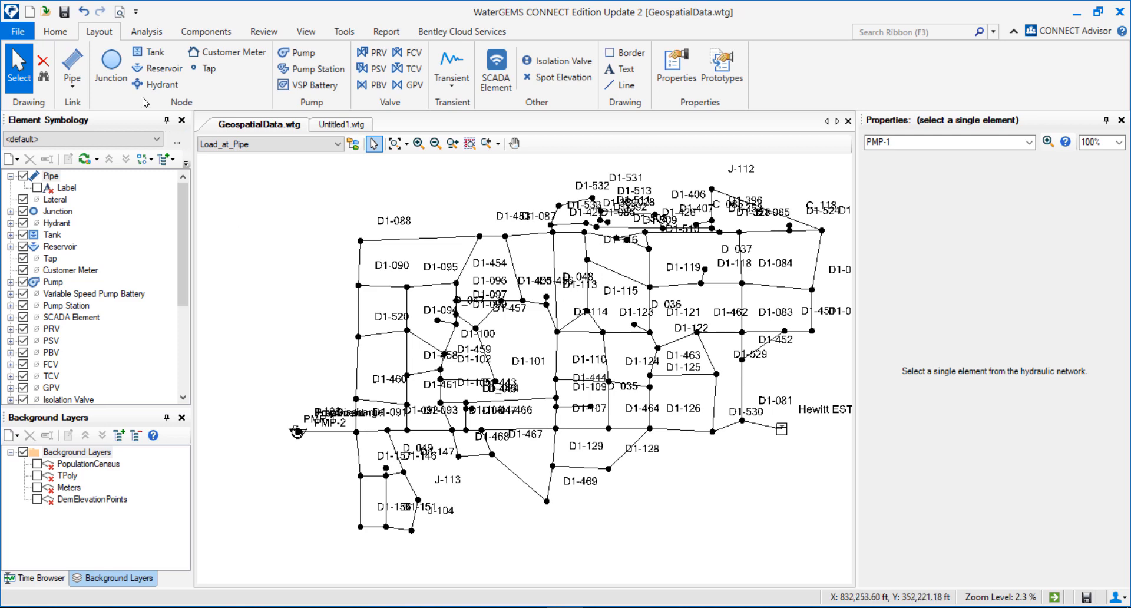
# Step: Place three unconnected junctions just outside the network's upper-left edge
pyautogui.click(118, 72)
pyautogui.click(313, 242)
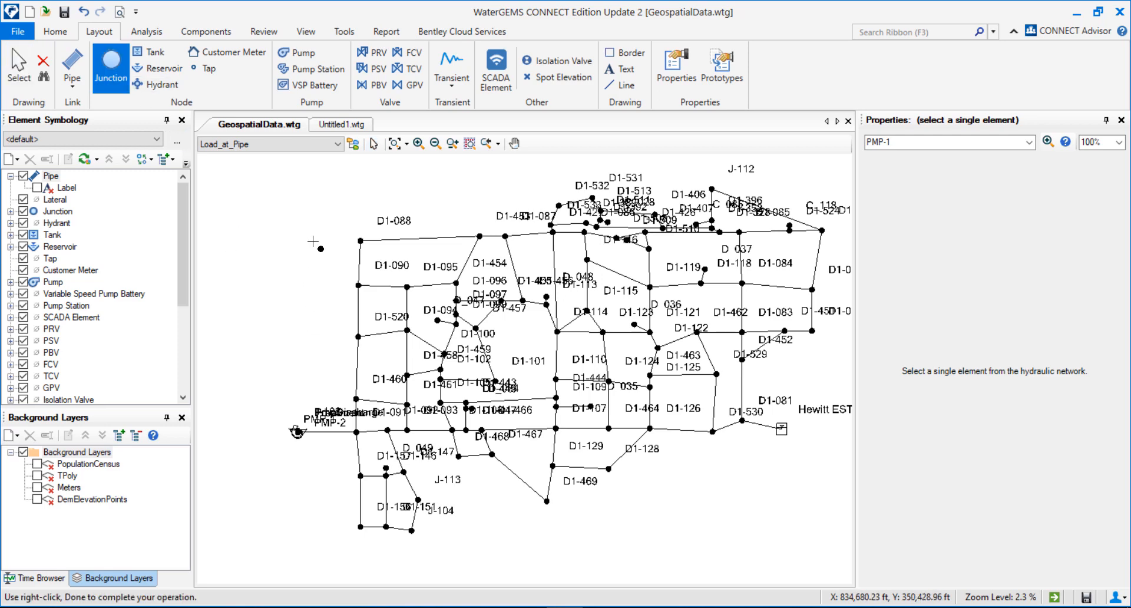
pyautogui.click(355, 199)
pyautogui.click(290, 324)
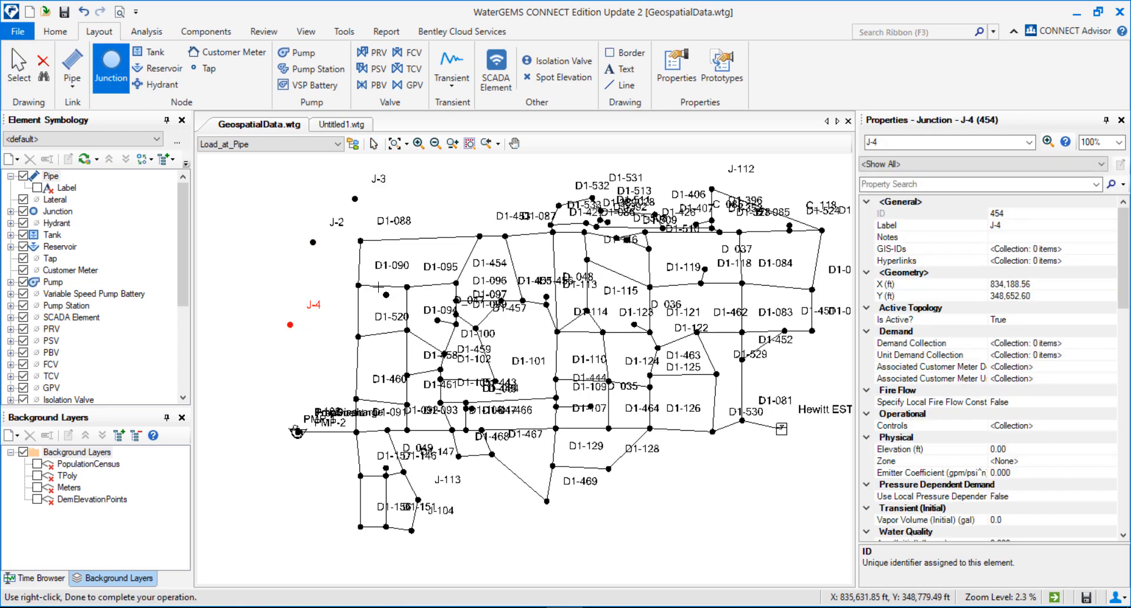
# Step: Open the Network Navigator and run the Orphaned Nodes query
pyautogui.click(72, 37)
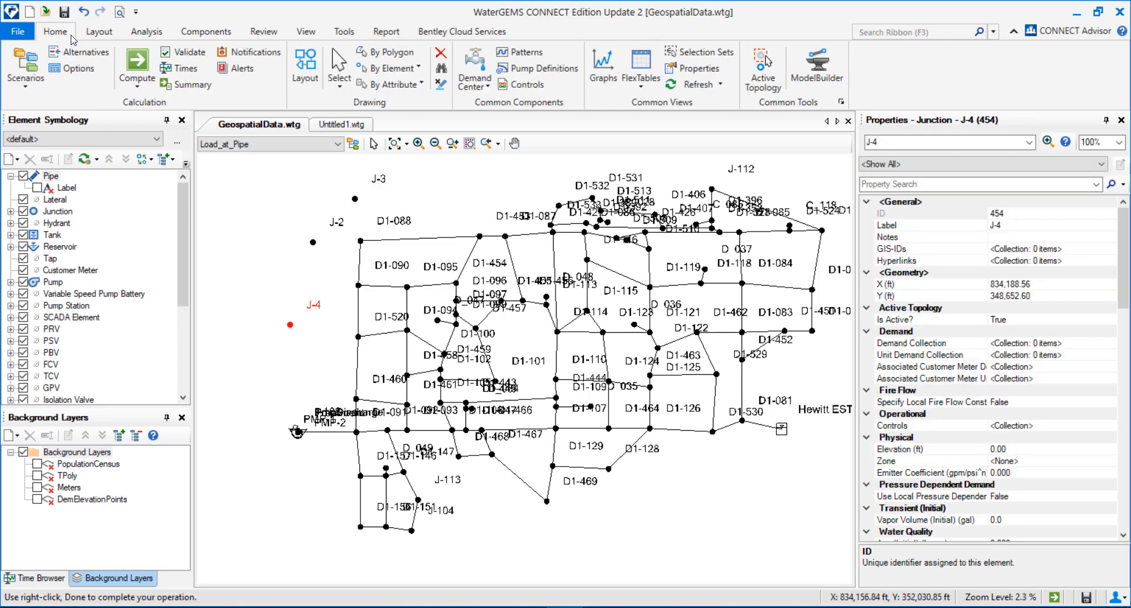
pyautogui.click(344, 32)
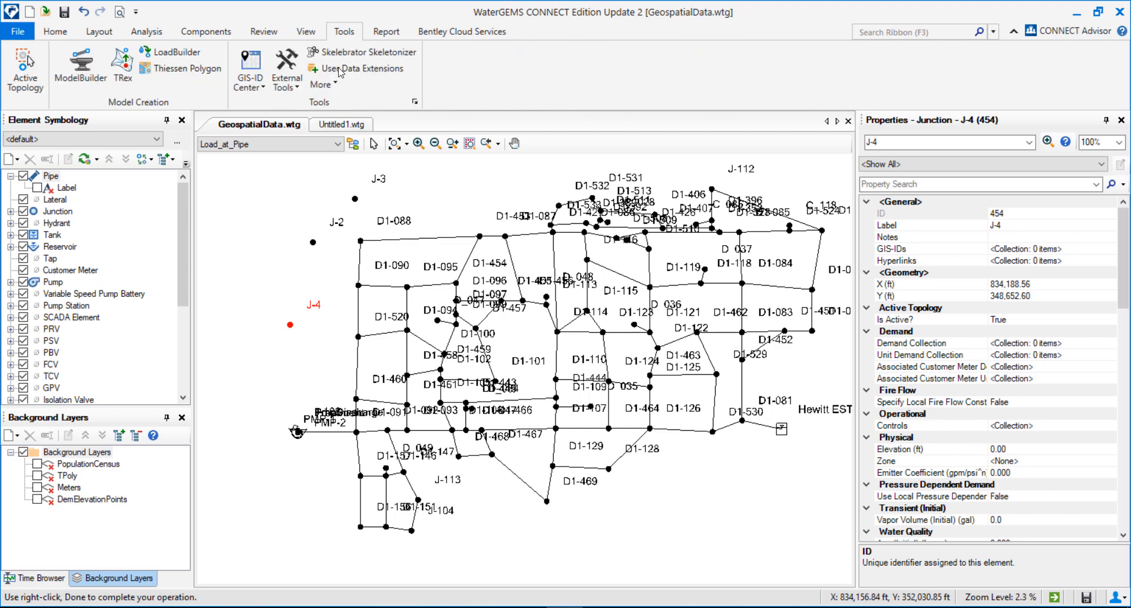
pyautogui.click(146, 31)
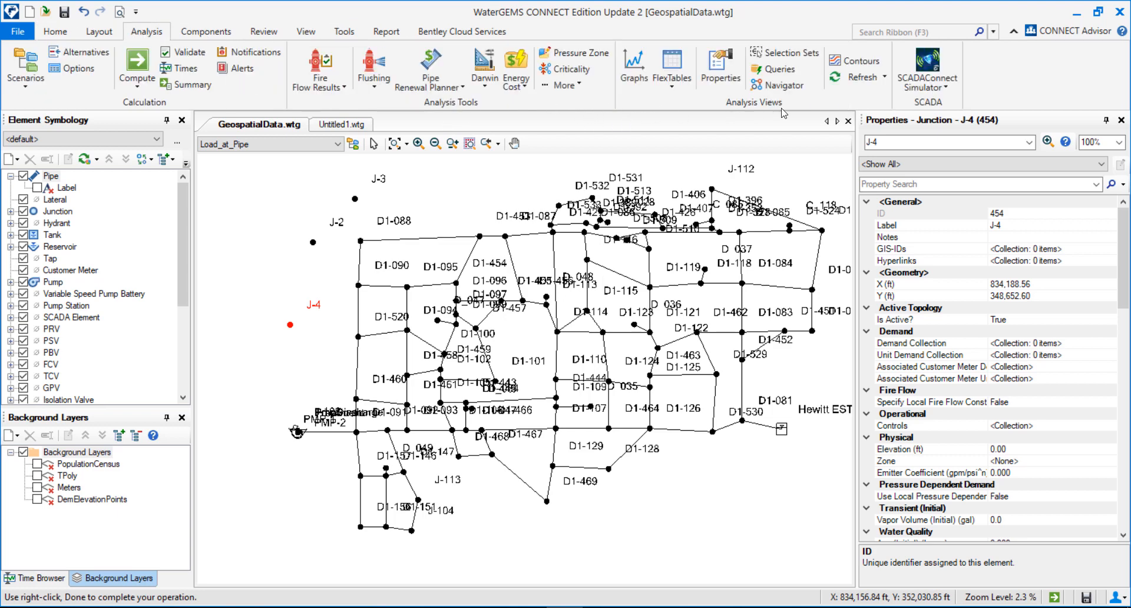
pyautogui.click(779, 85)
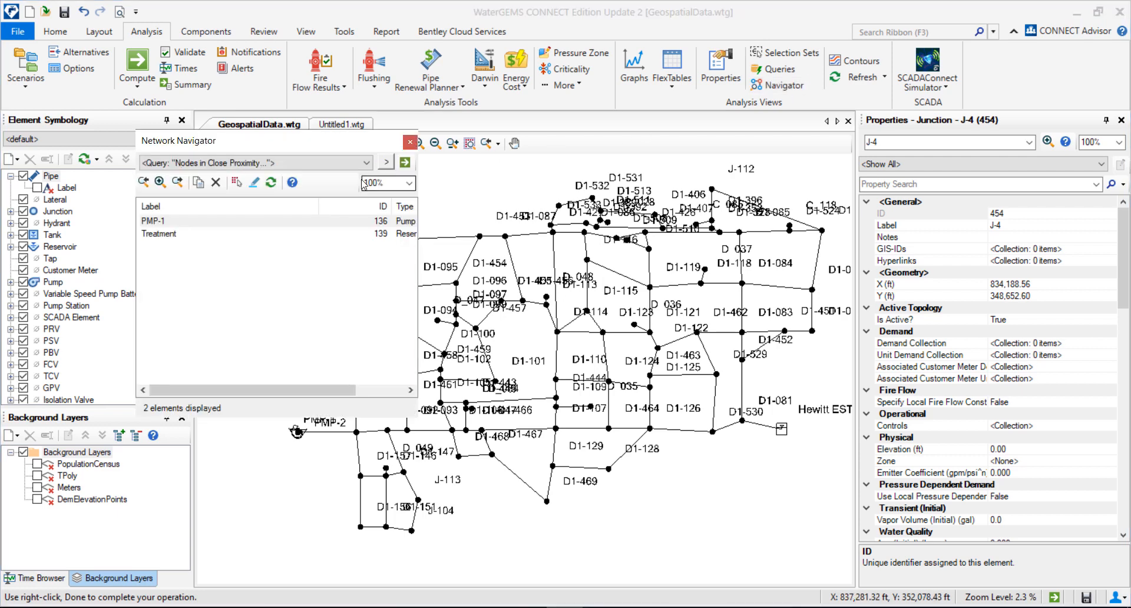
pyautogui.click(386, 162)
pyautogui.moveTo(459, 184)
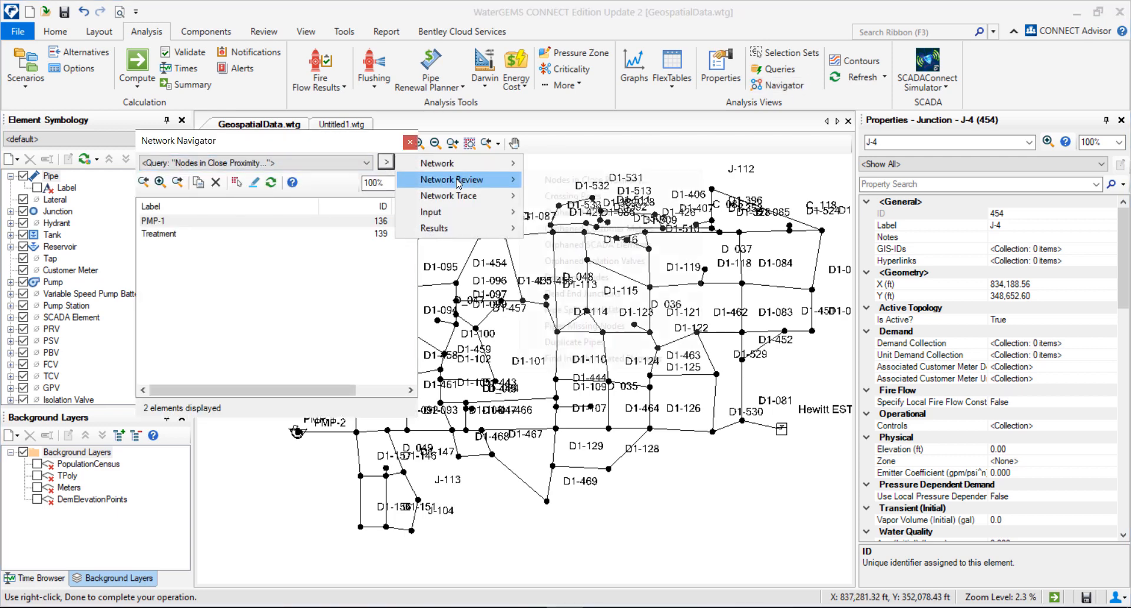
pyautogui.click(589, 212)
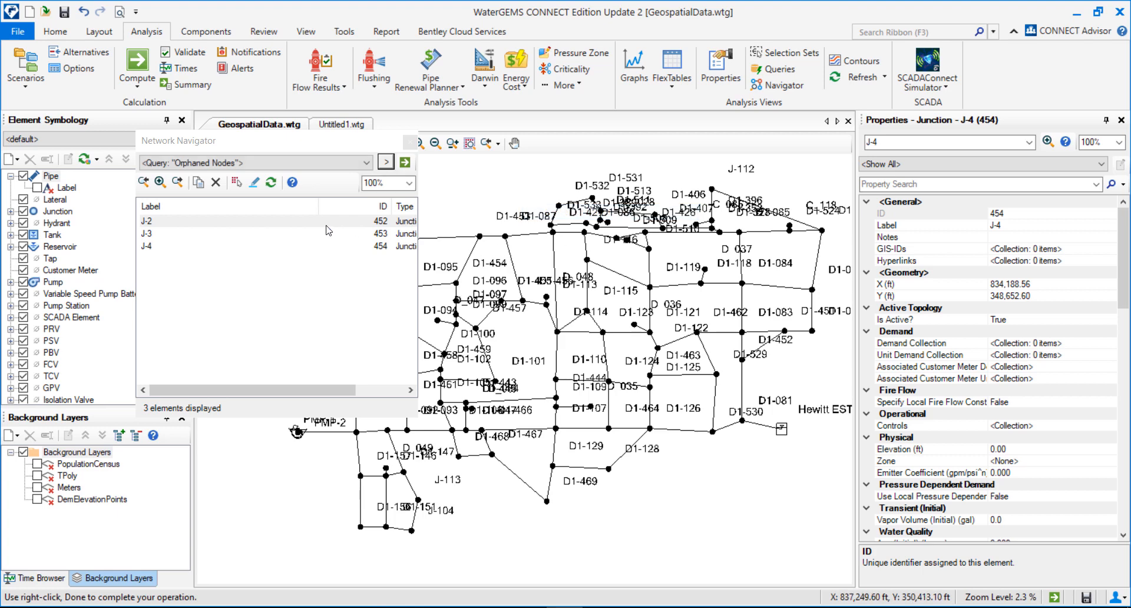
# Step: Zoom to each orphaned junction J-2, J-3 and J-4 from the query results
pyautogui.moveTo(177, 140)
pyautogui.mouseDown()
pyautogui.moveTo(627, 148)
pyautogui.moveTo(579, 151)
pyautogui.mouseUp()
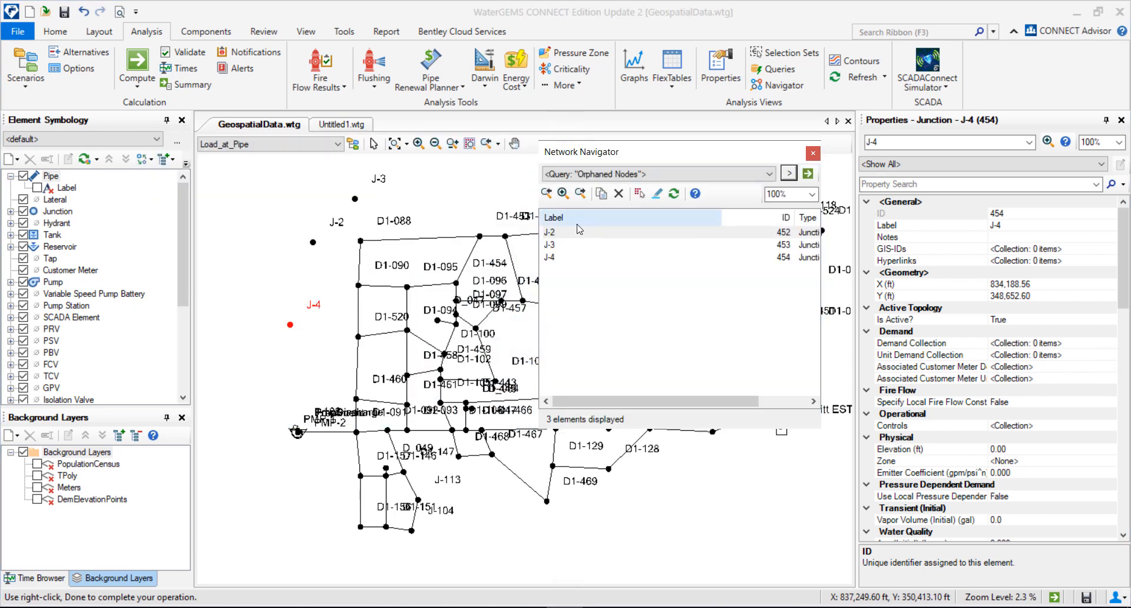
pyautogui.click(555, 232)
pyautogui.click(554, 244)
pyautogui.click(551, 257)
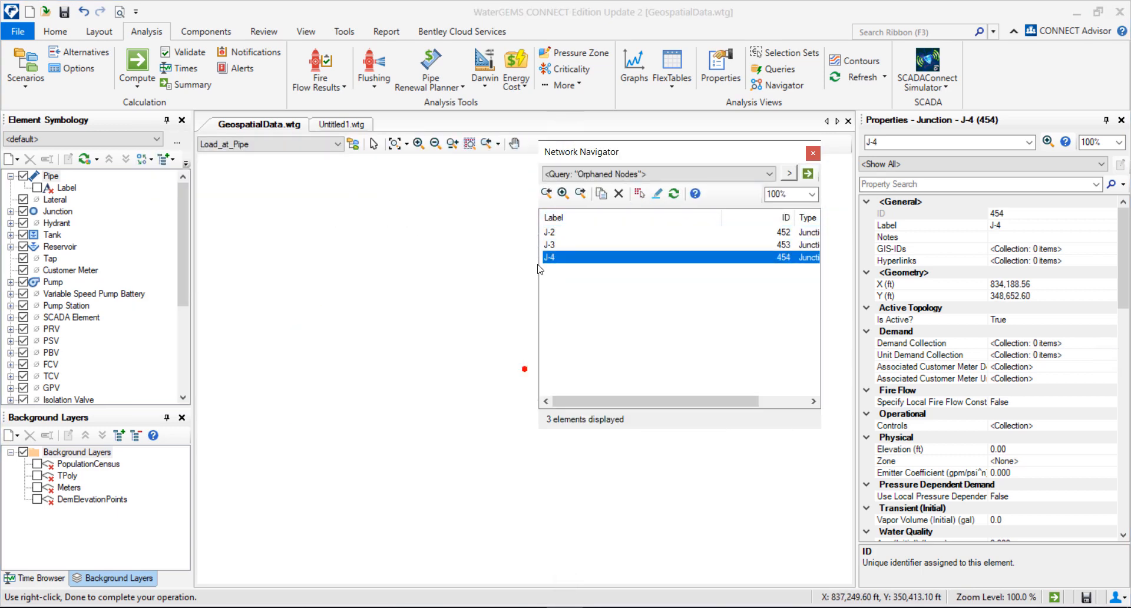
pyautogui.scroll(-10, 406, 293)
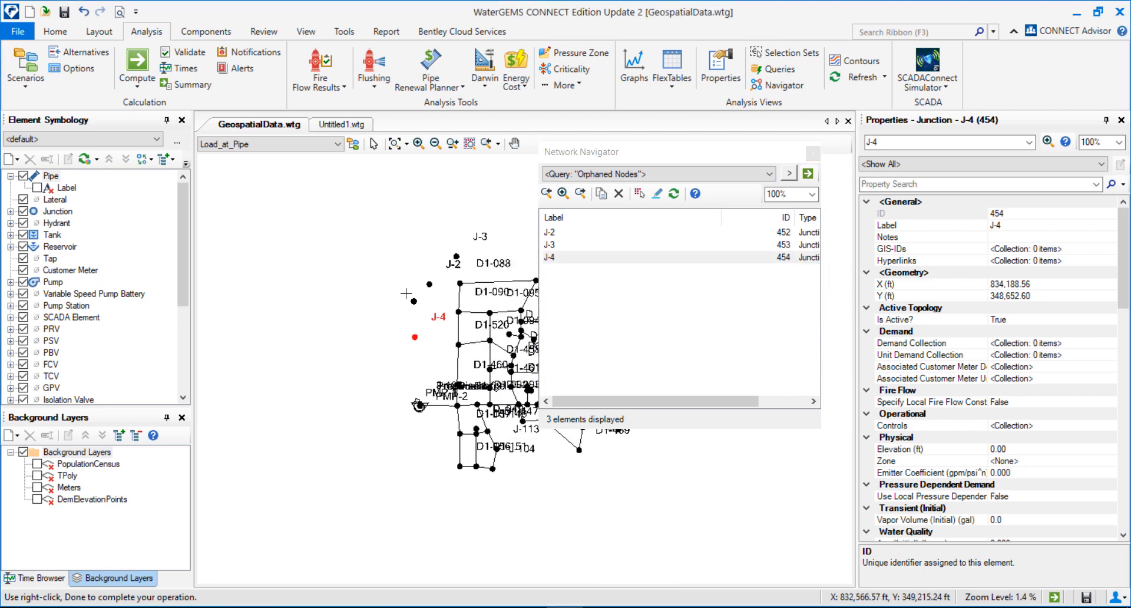
pyautogui.scroll(1, 406, 293)
# Step: Select and delete the three orphaned junctions J-2, J-3 and J-4
pyautogui.click(55, 31)
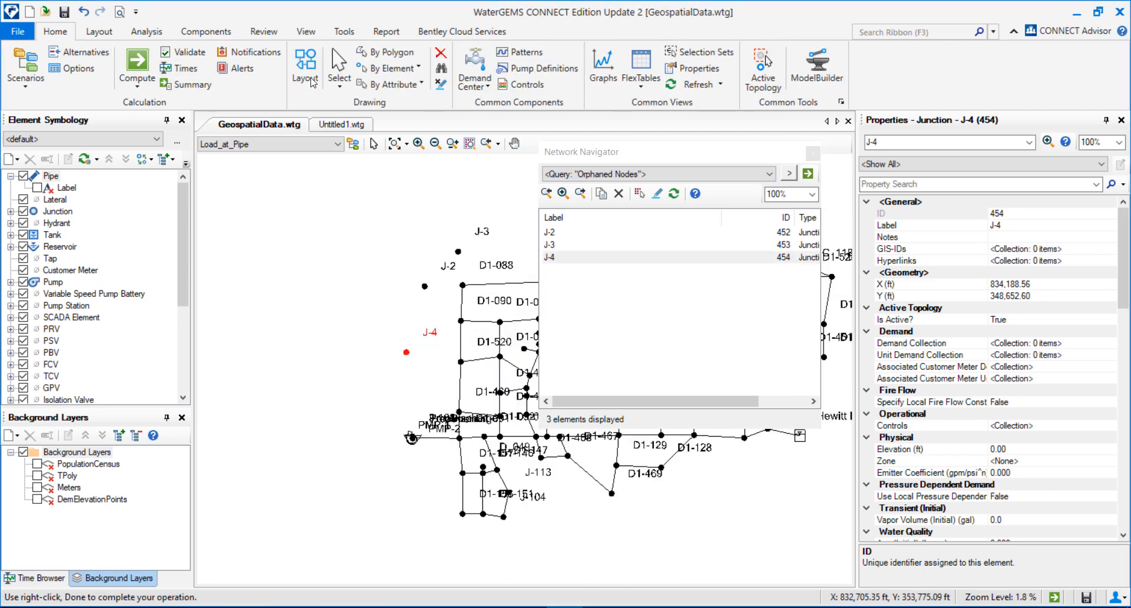
pyautogui.click(340, 68)
pyautogui.moveTo(469, 226); pyautogui.dragTo(396, 263)
pyautogui.press('Delete')
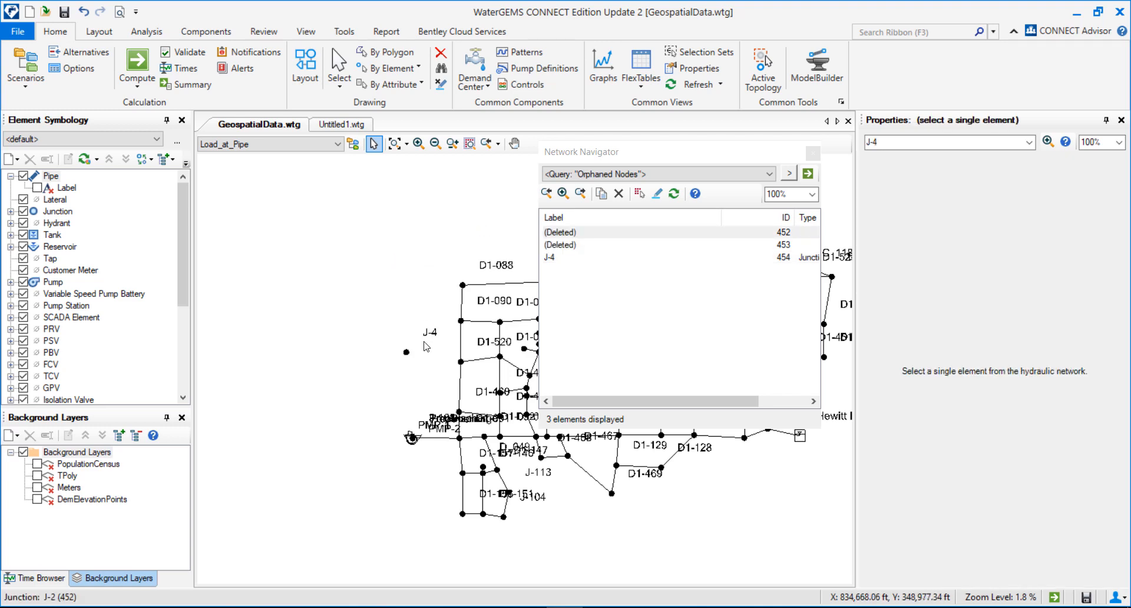
pyautogui.click(406, 352)
pyautogui.press('Delete')
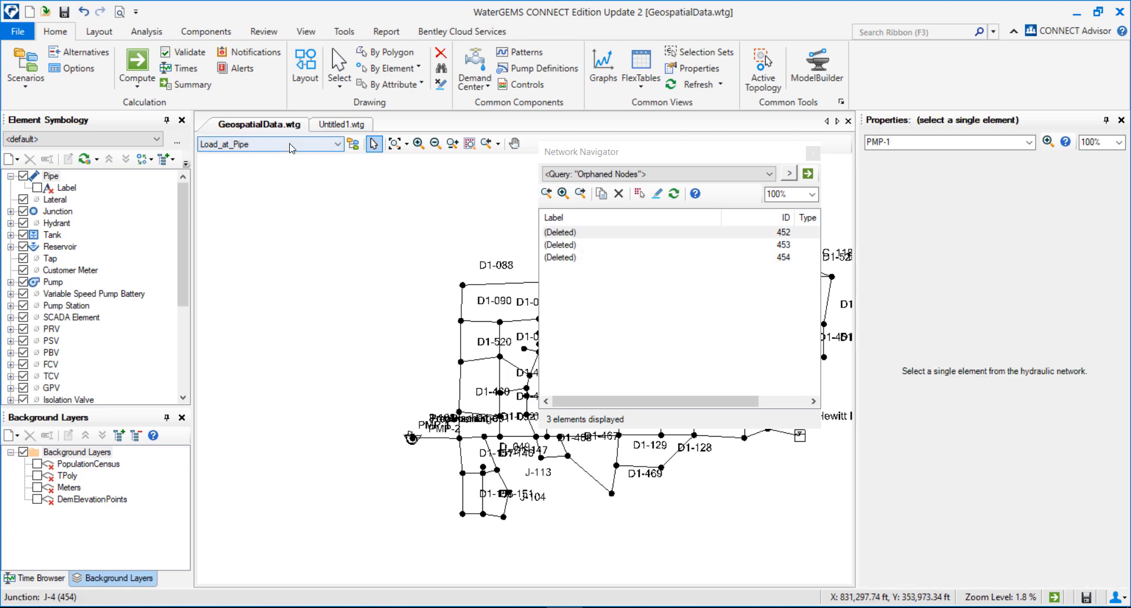
# Step: Draw a new pipe with two new end junctions across the existing pipe between D1-088 and D1-090
pyautogui.click(812, 159)
pyautogui.scroll(3, 533, 277)
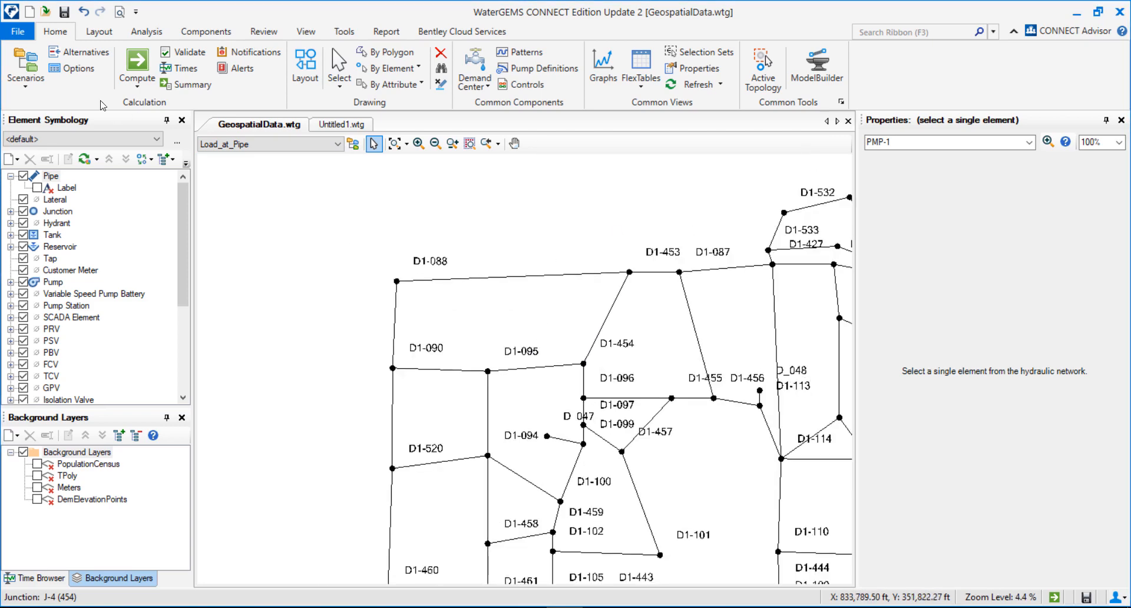
pyautogui.click(100, 33)
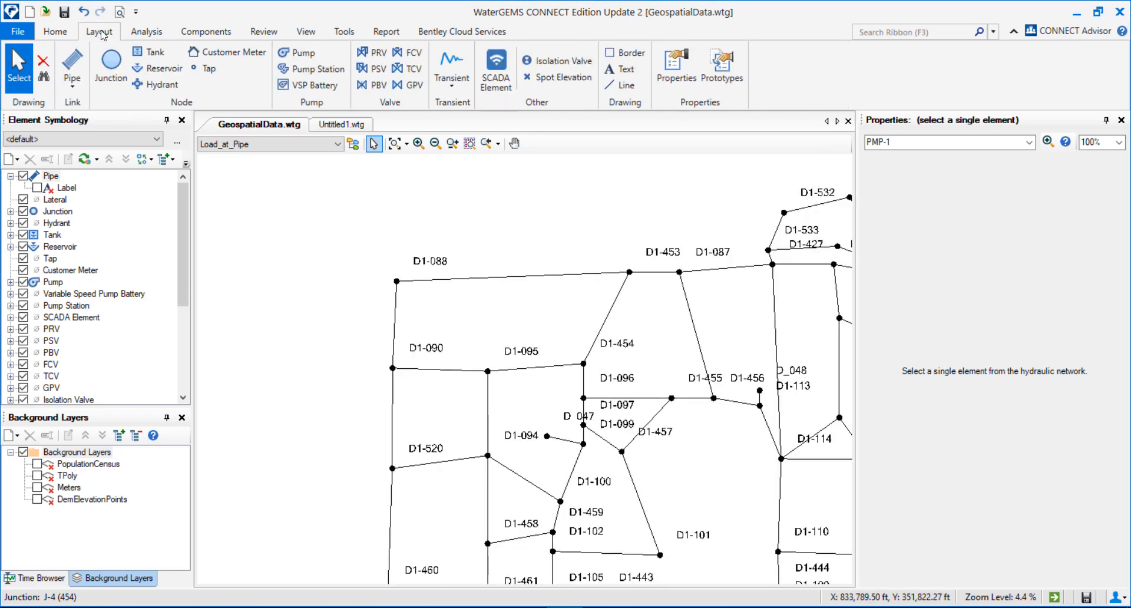
pyautogui.click(73, 85)
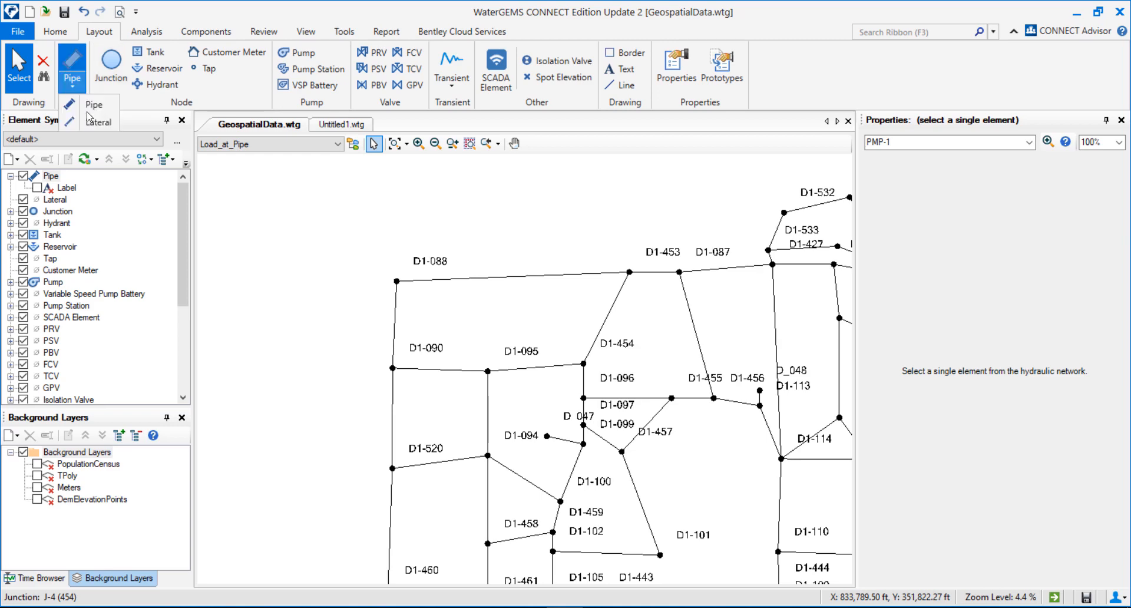
pyautogui.click(105, 109)
pyautogui.click(354, 316)
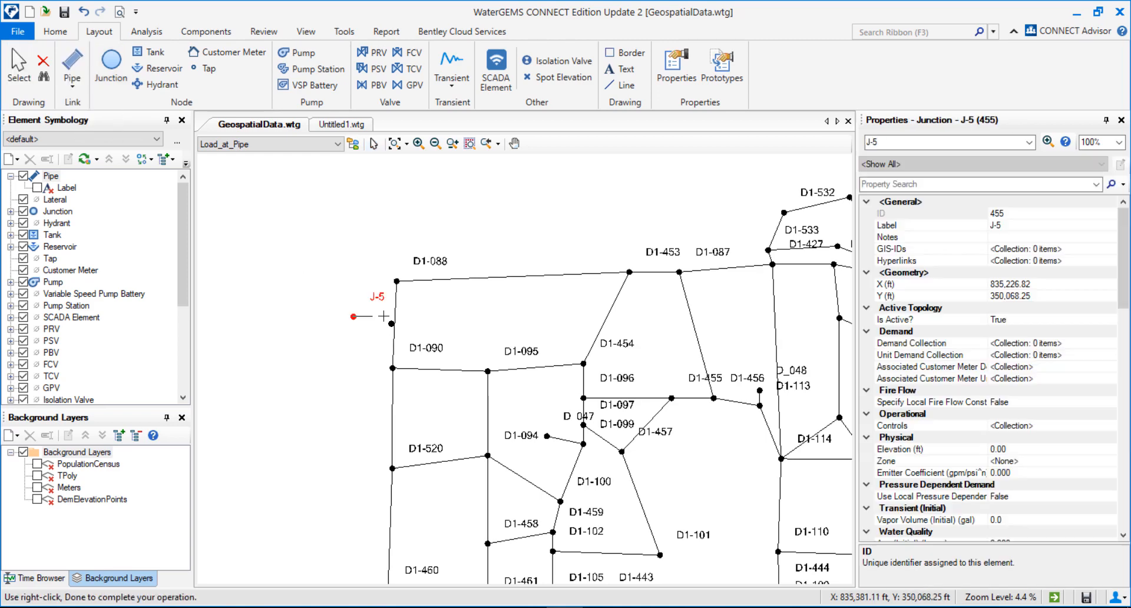
pyautogui.click(457, 312)
pyautogui.rightClick(451, 310)
pyautogui.click(468, 148)
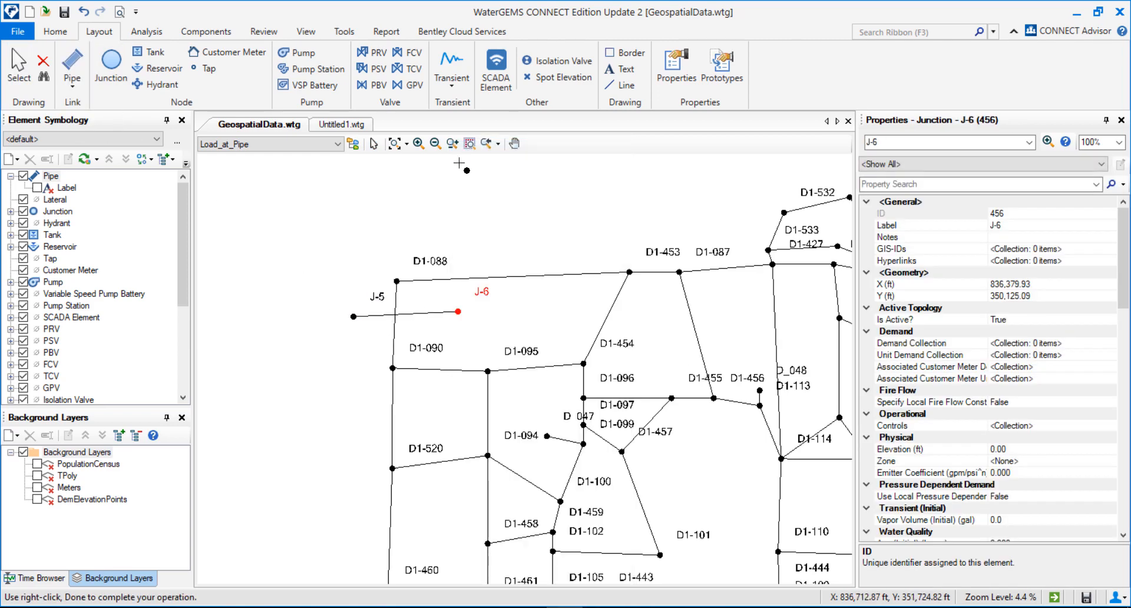
pyautogui.click(18, 66)
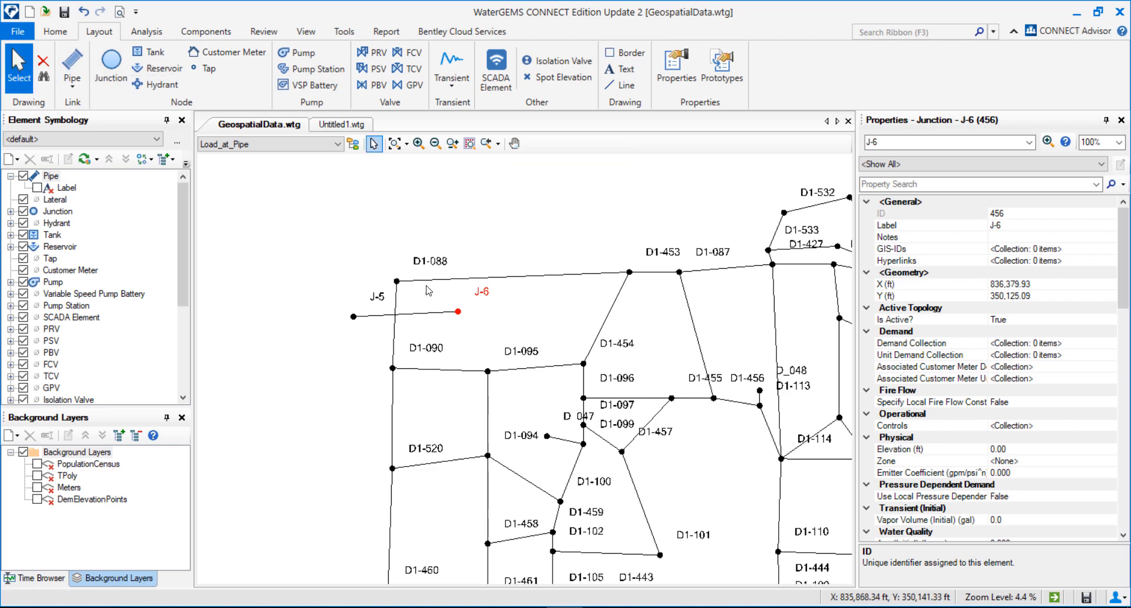
# Step: Open the Network Navigator and run the Crossing Pipes query
pyautogui.click(146, 32)
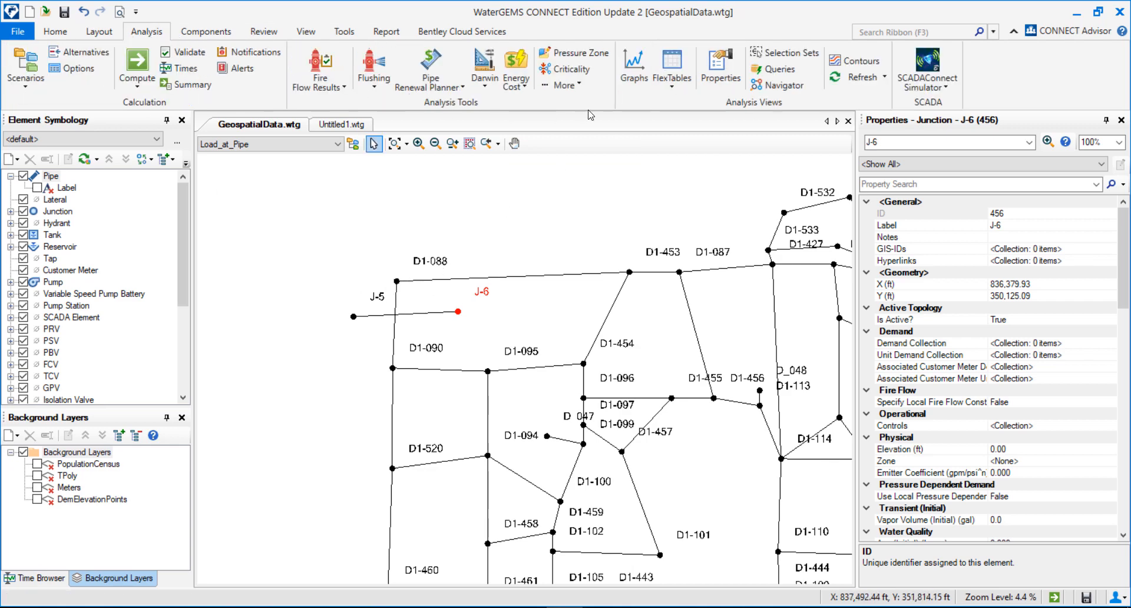
pyautogui.click(800, 86)
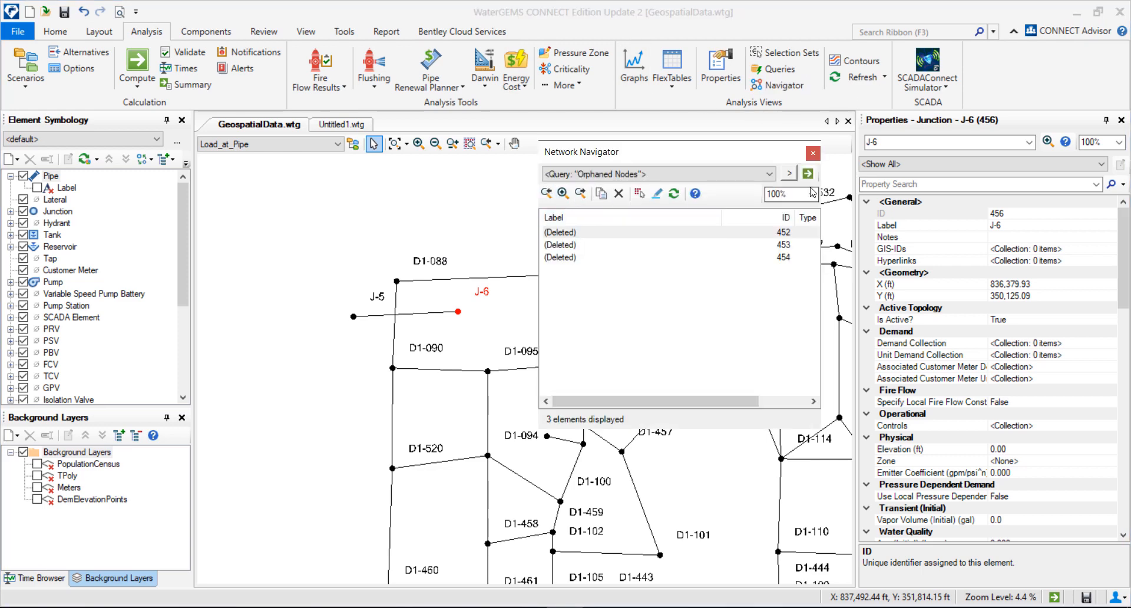
pyautogui.click(791, 177)
pyautogui.moveTo(853, 189)
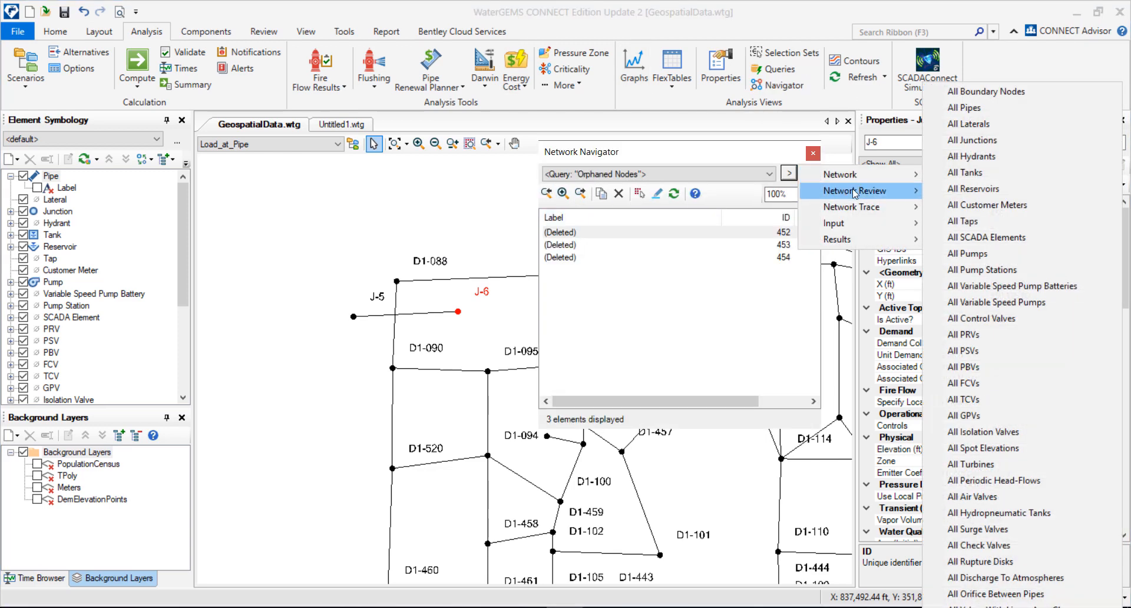
pyautogui.click(976, 207)
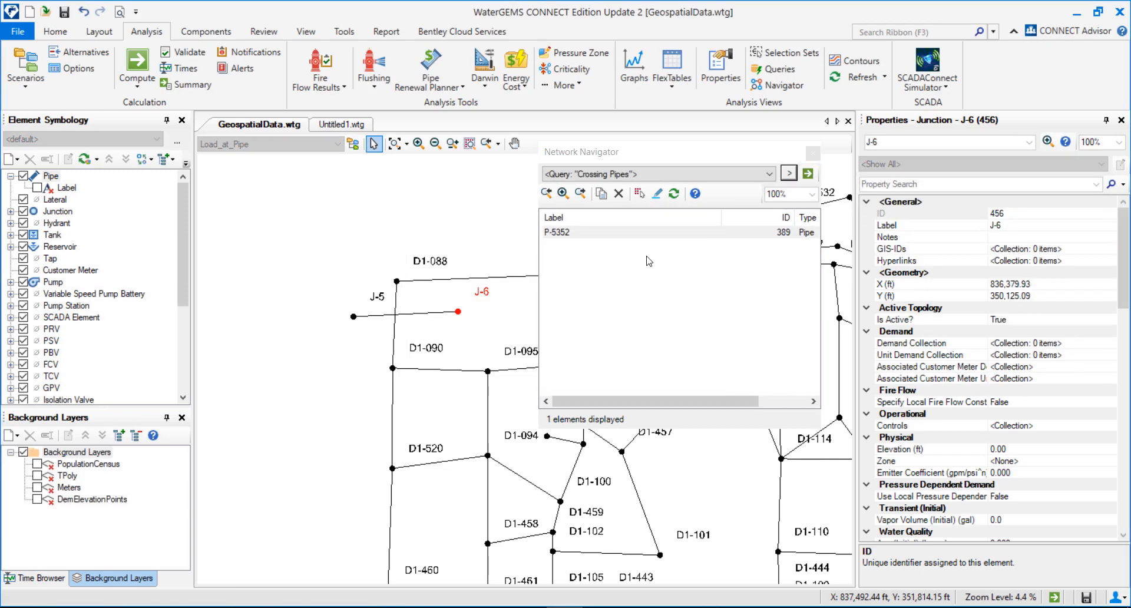
# Step: Zoom to pipe P-5352 from the results and inspect where it crosses the new pipe
pyautogui.doubleClick(748, 232)
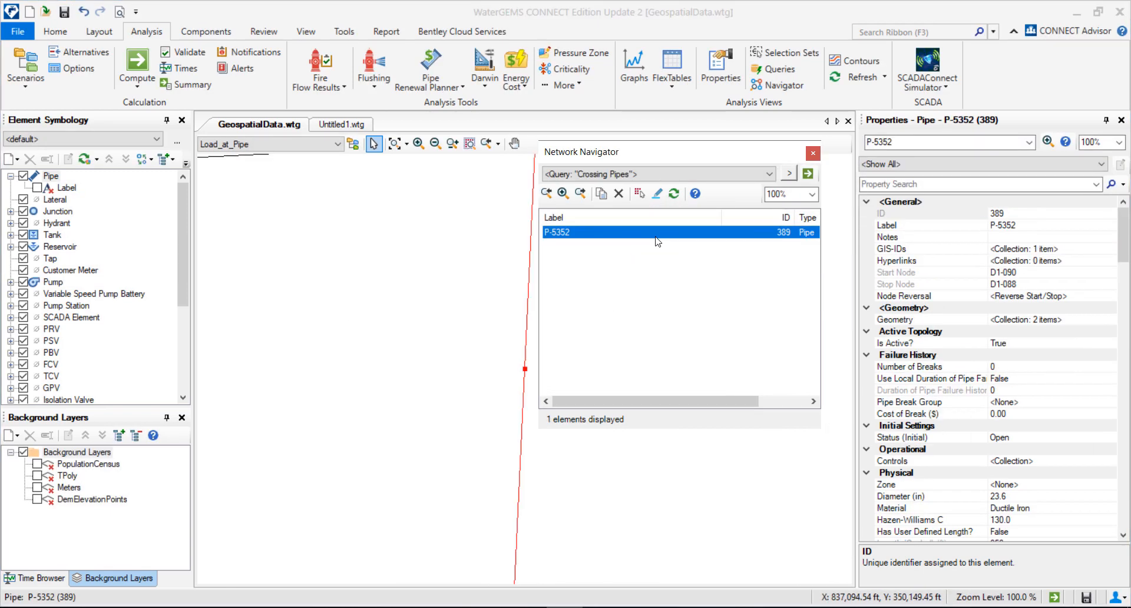
pyautogui.scroll(-8, 490, 300)
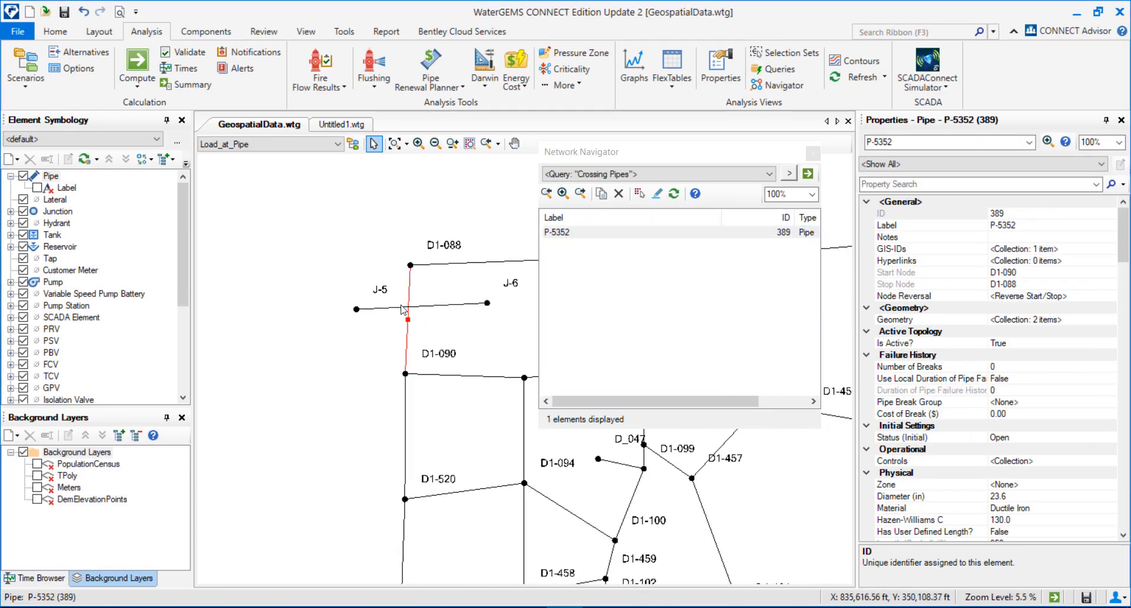
pyautogui.moveTo(467, 317); pyautogui.dragTo(428, 318)
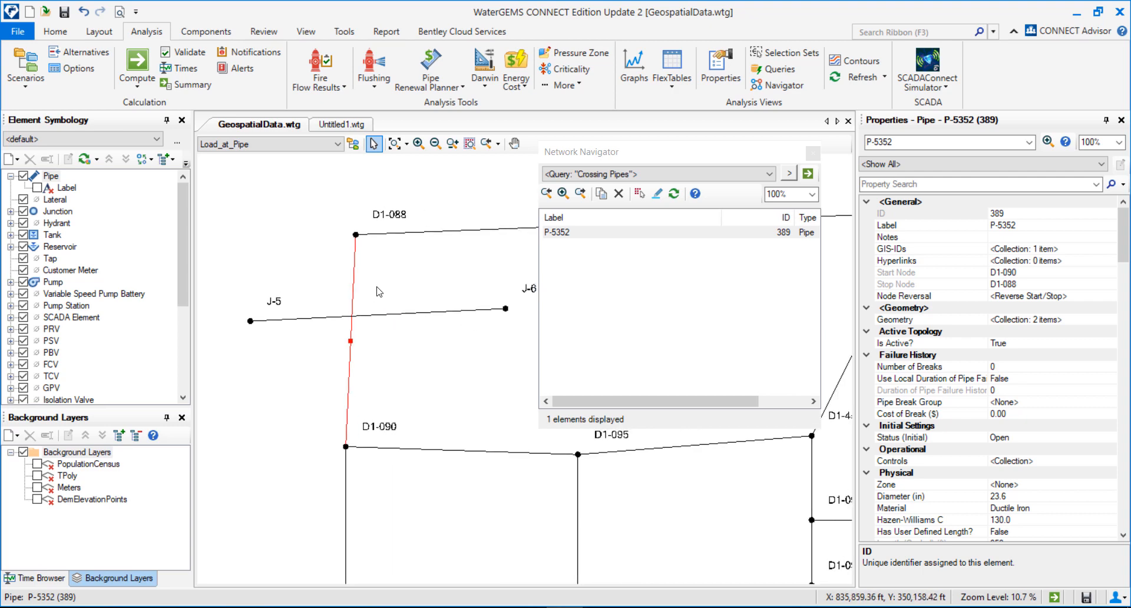
pyautogui.scroll(3, 360, 320)
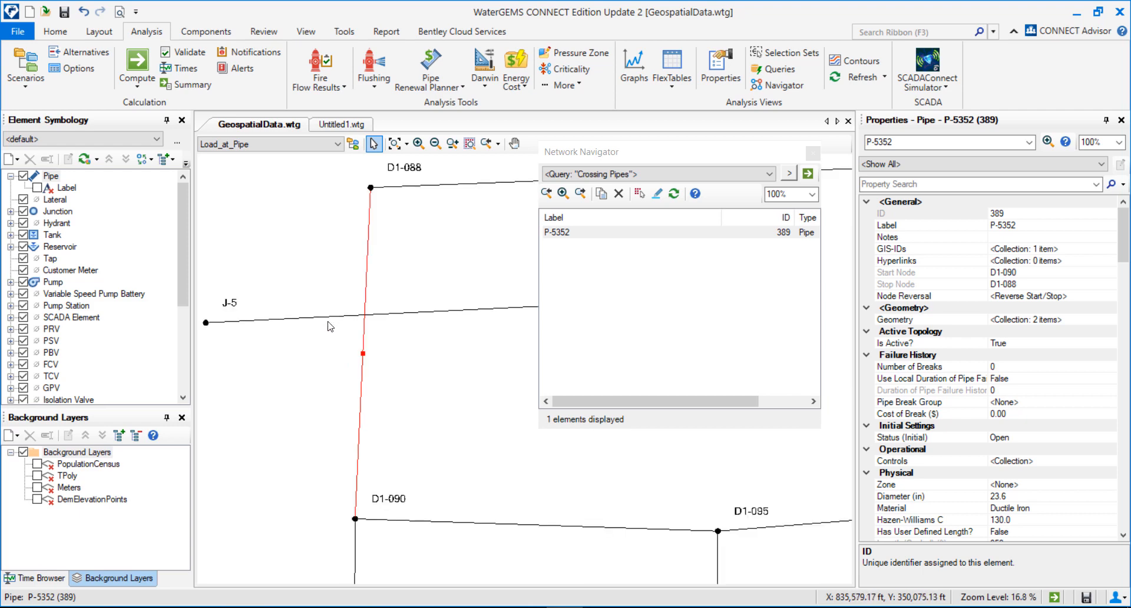
pyautogui.scroll(-3, 377, 341)
pyautogui.scroll(2, 379, 344)
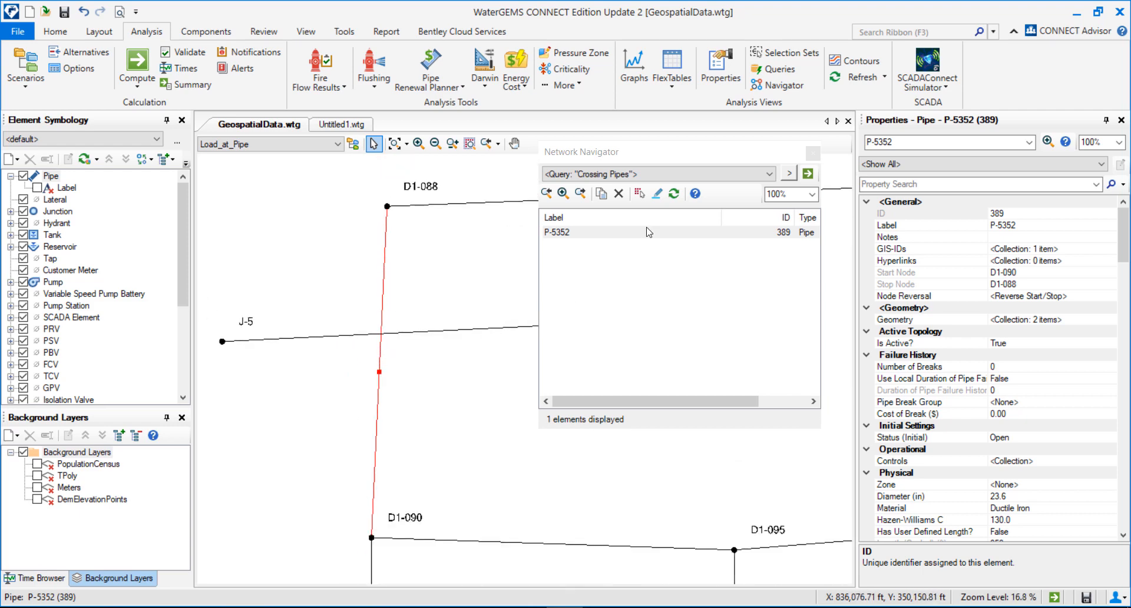
pyautogui.click(813, 152)
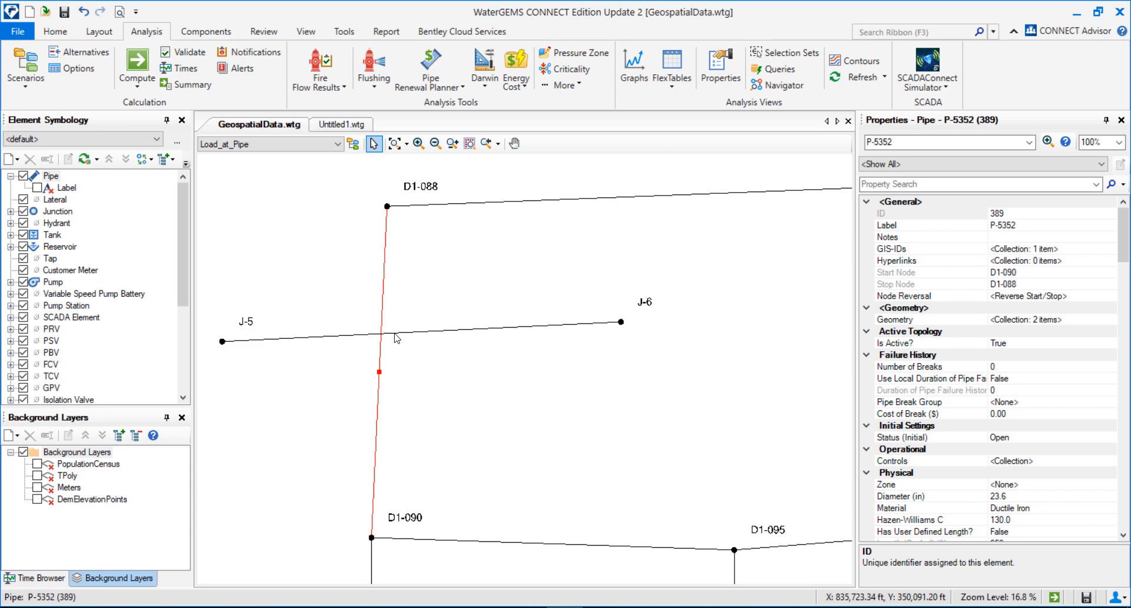
# Step: Delete the new crossing pipe and both of its end junctions
pyautogui.click(320, 337)
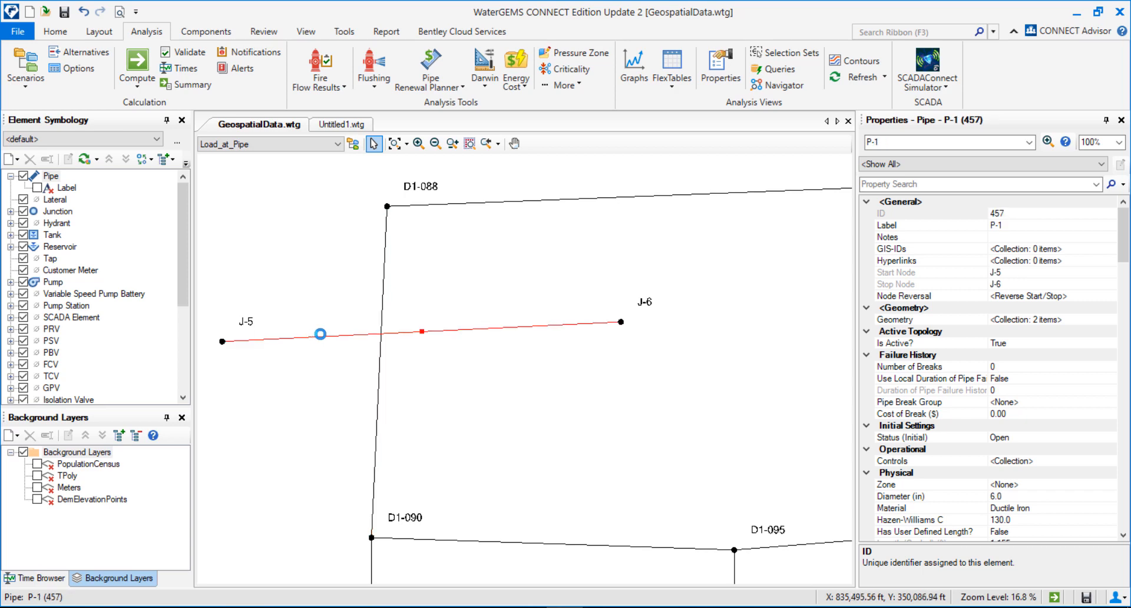
pyautogui.press('Delete')
pyautogui.click(621, 322)
pyautogui.press('Delete')
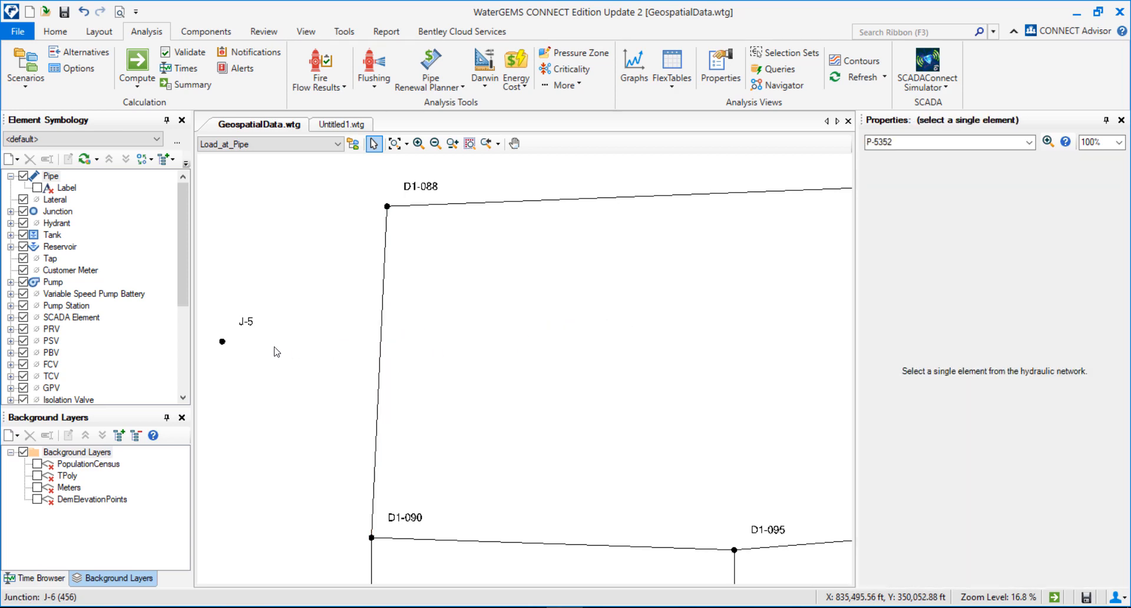
pyautogui.click(222, 341)
pyautogui.press('Delete')
# Step: Reopen the Network Navigator and open its Network Review query list
pyautogui.click(776, 86)
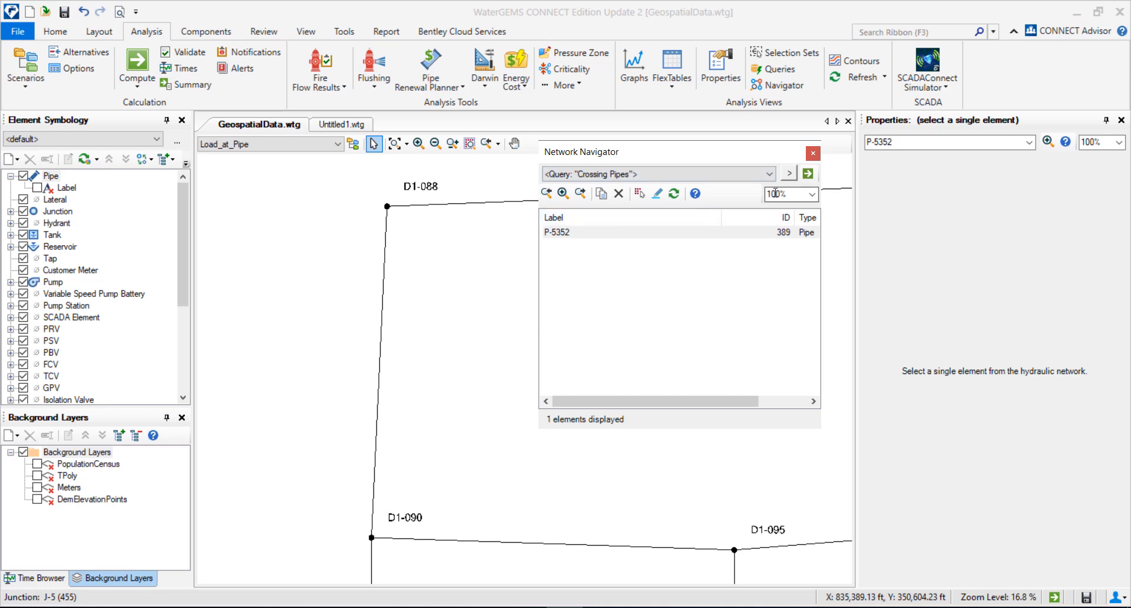
pyautogui.click(790, 173)
pyautogui.moveTo(855, 191)
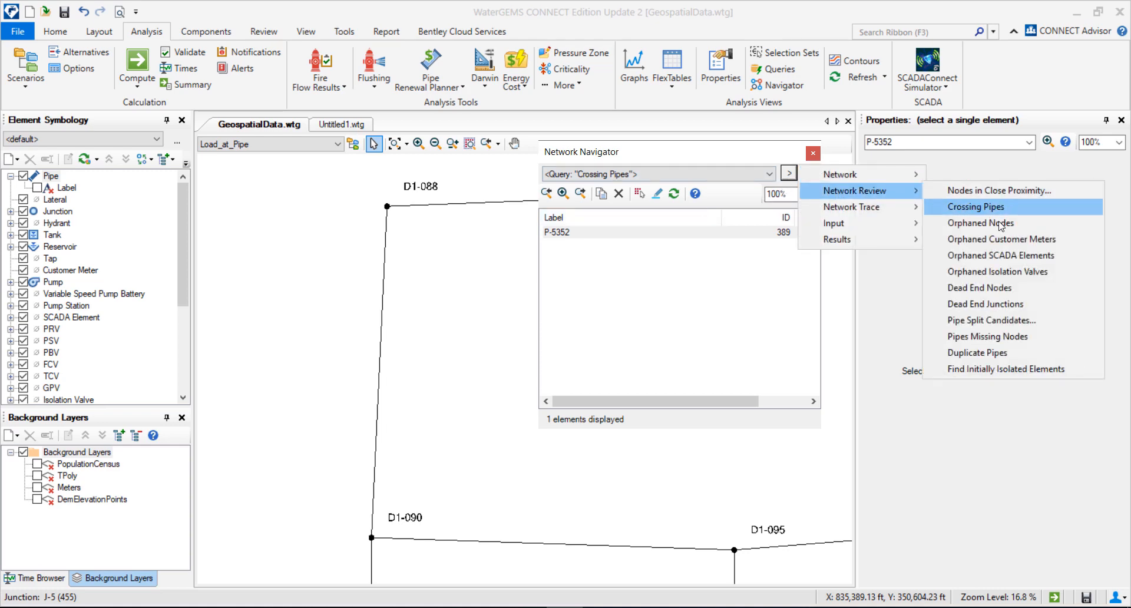